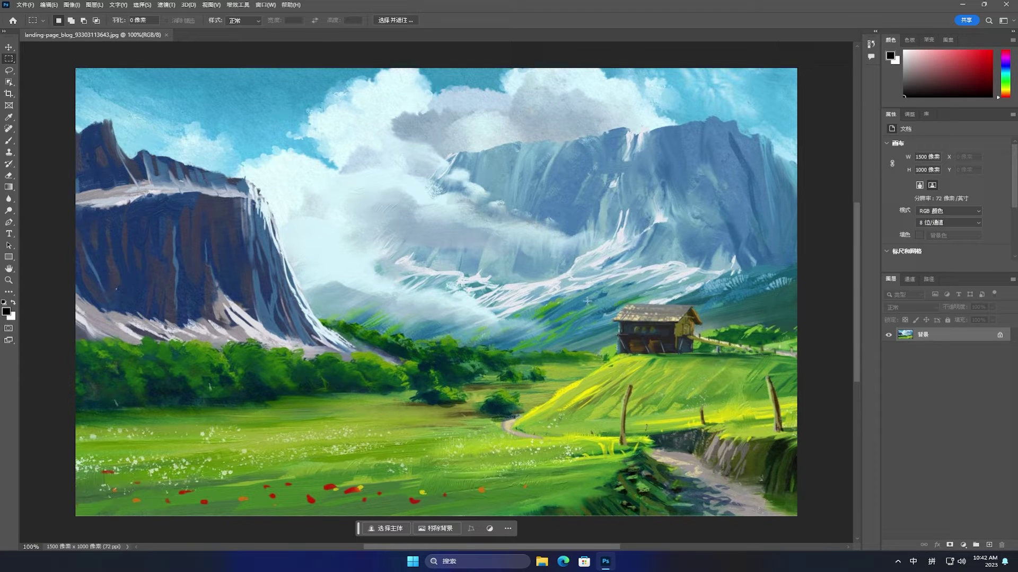
Marquee-select the hut and run through the Generative Fill sample tutorial, then return to the landscape.
left_click_drag(576, 277, 728, 374)
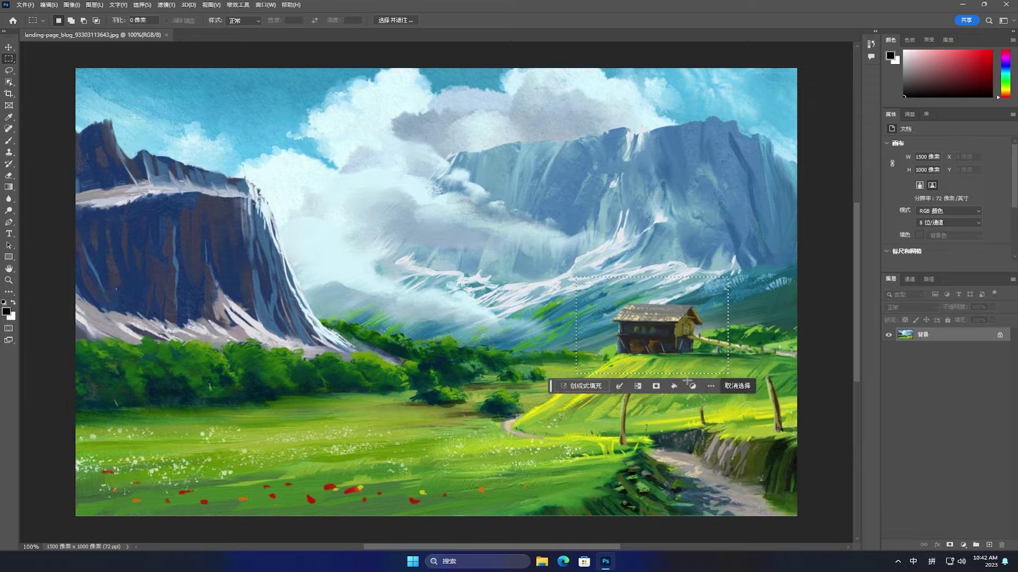
left_click(593, 386)
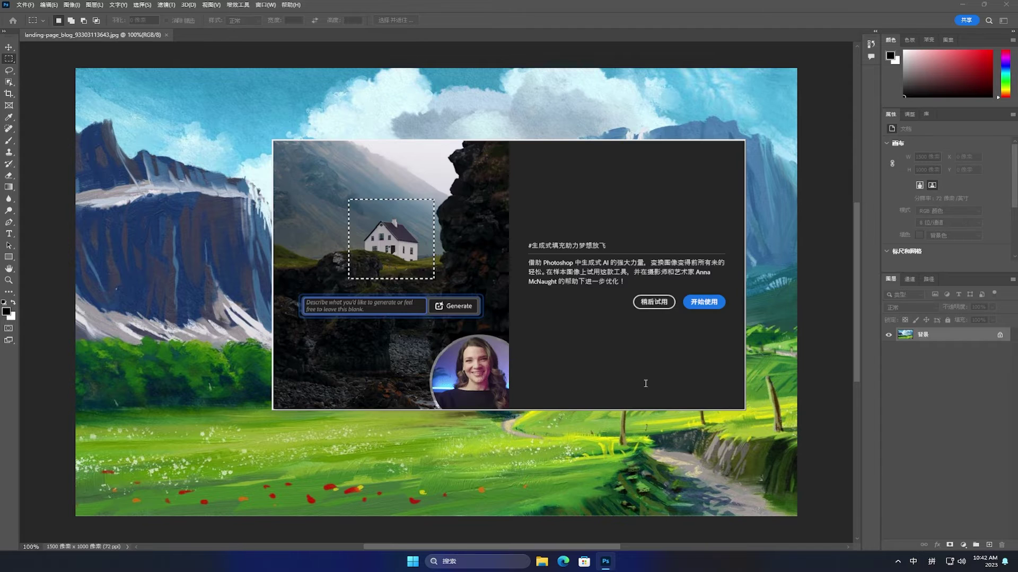
left_click(701, 302)
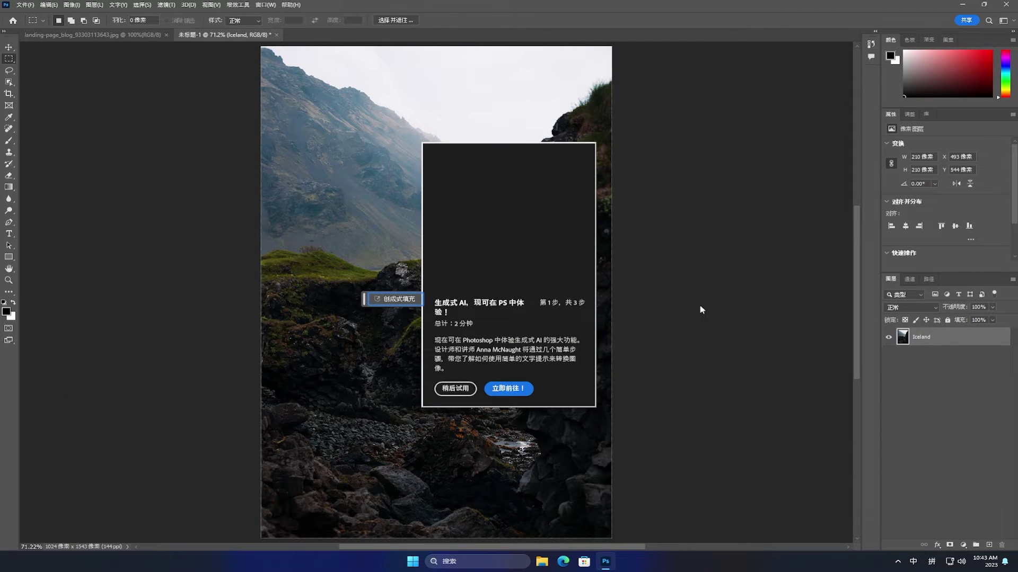
left_click(519, 389)
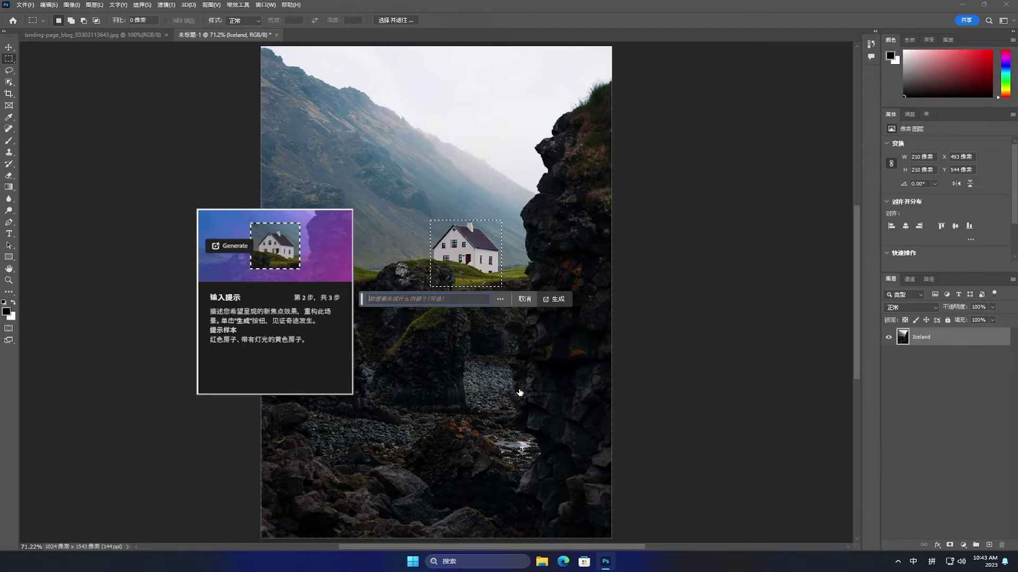
left_click(554, 299)
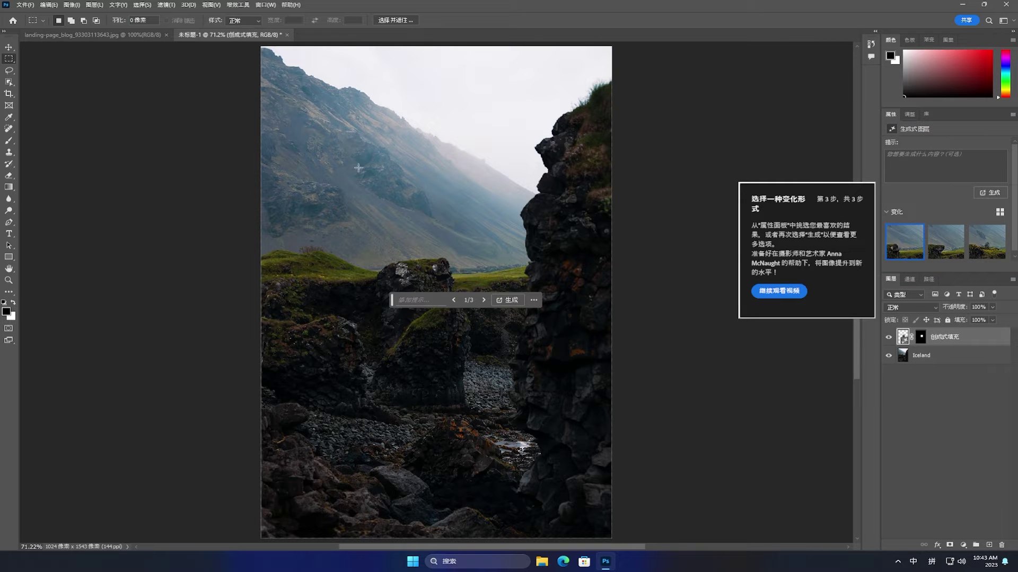
left_click(135, 35)
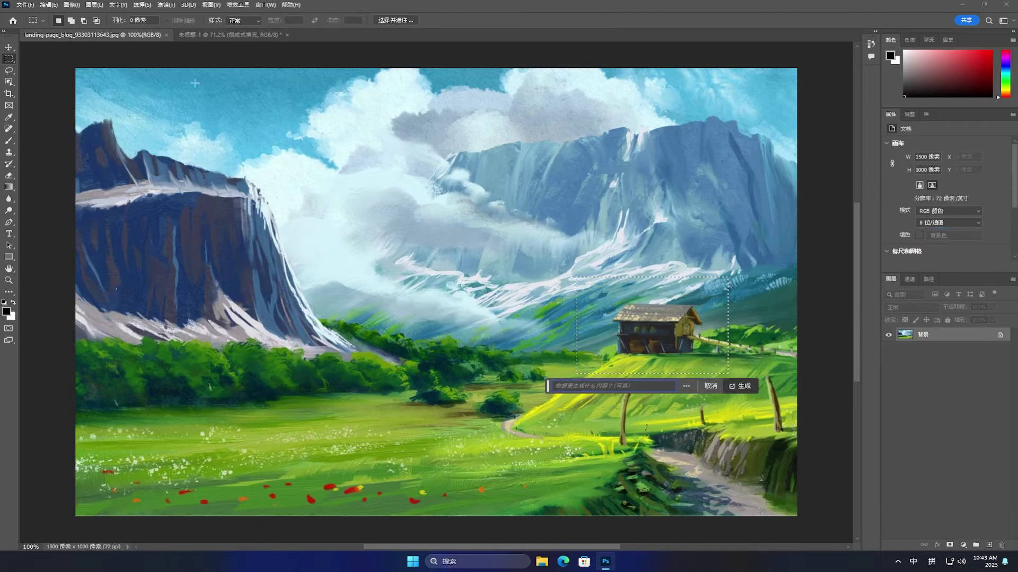
Generative Fill the selected hut area, then regenerate with the prompt 生成一匹狼.
left_click(744, 387)
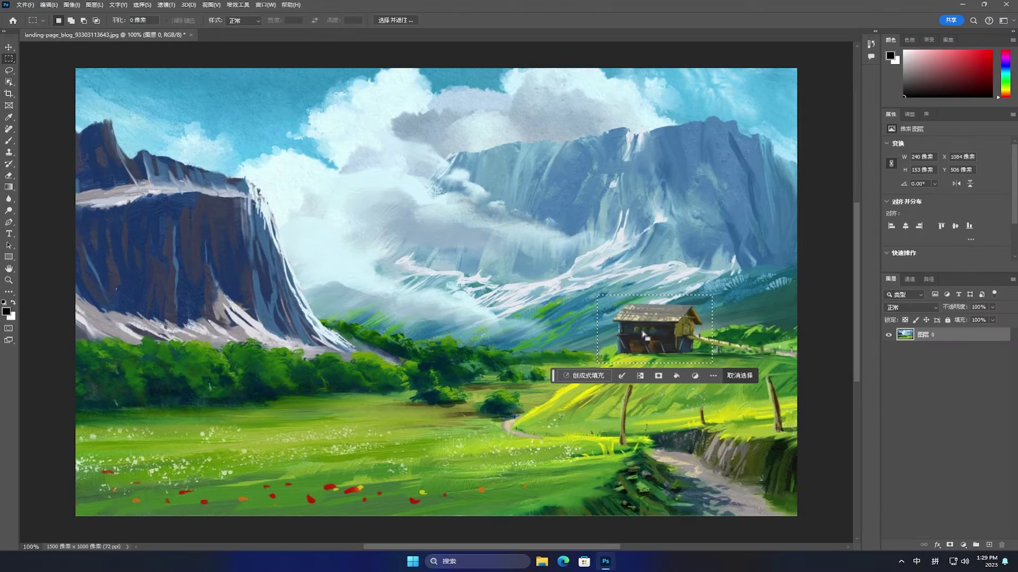
left_click(588, 375)
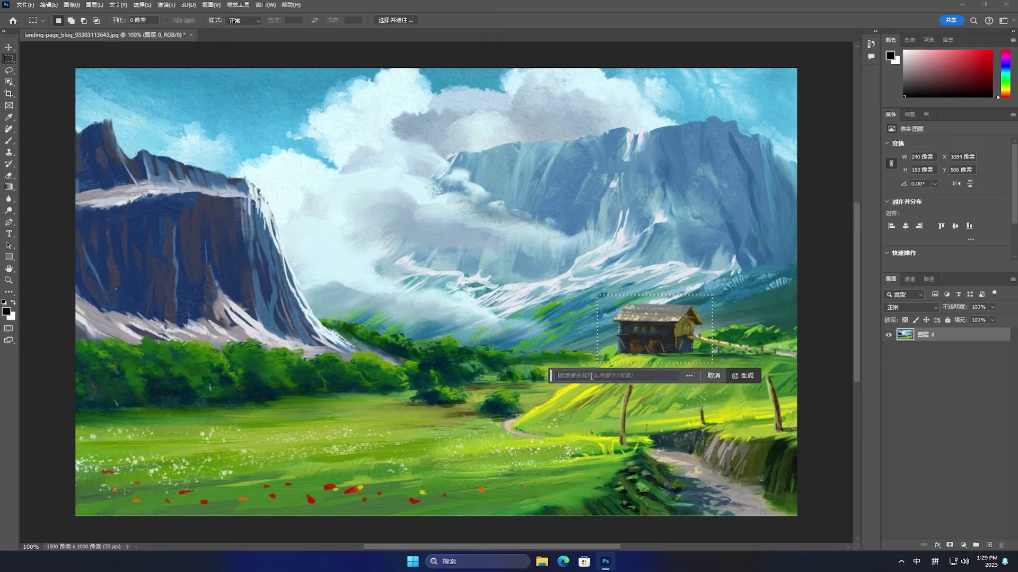
left_click_drag(631, 376, 540, 377)
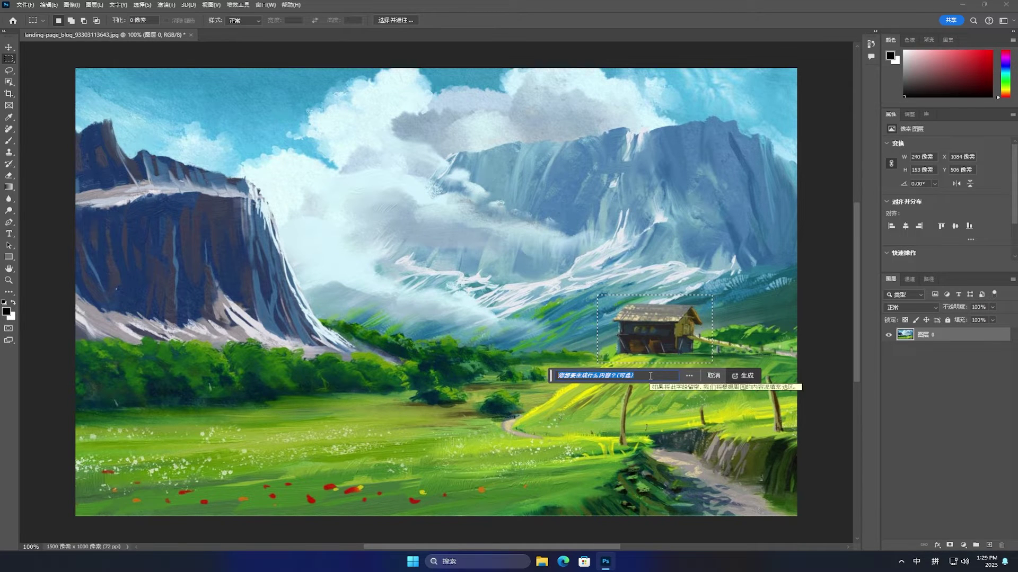
left_click(650, 376)
type("sheng'chen")
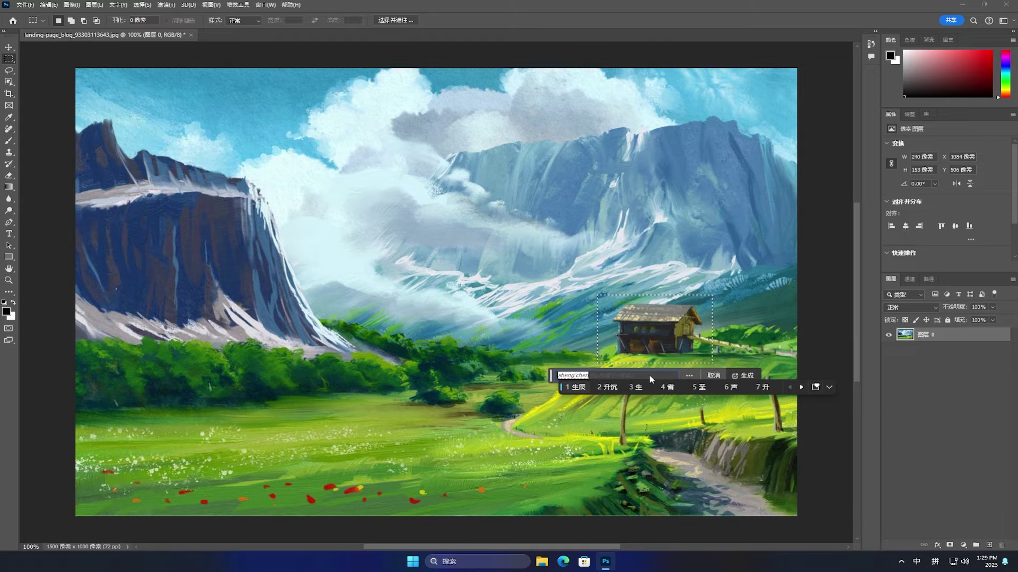
type("g'yi'pi'lang")
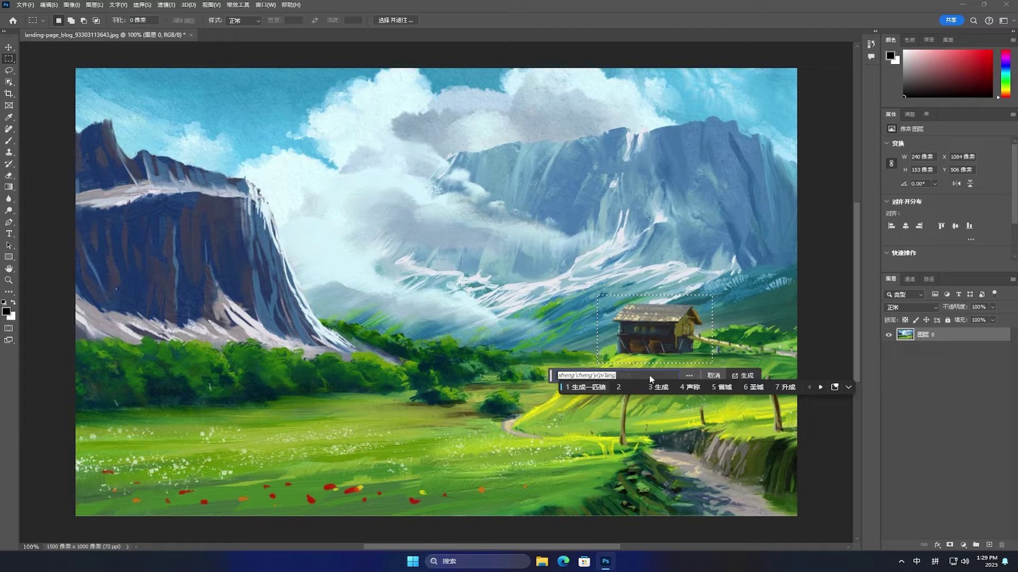
key("space")
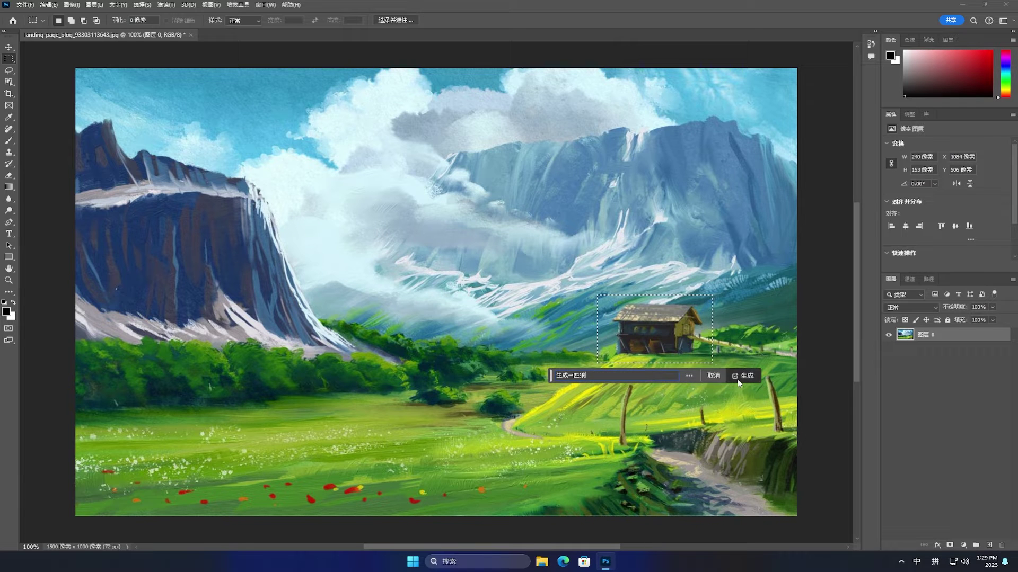
left_click(756, 379)
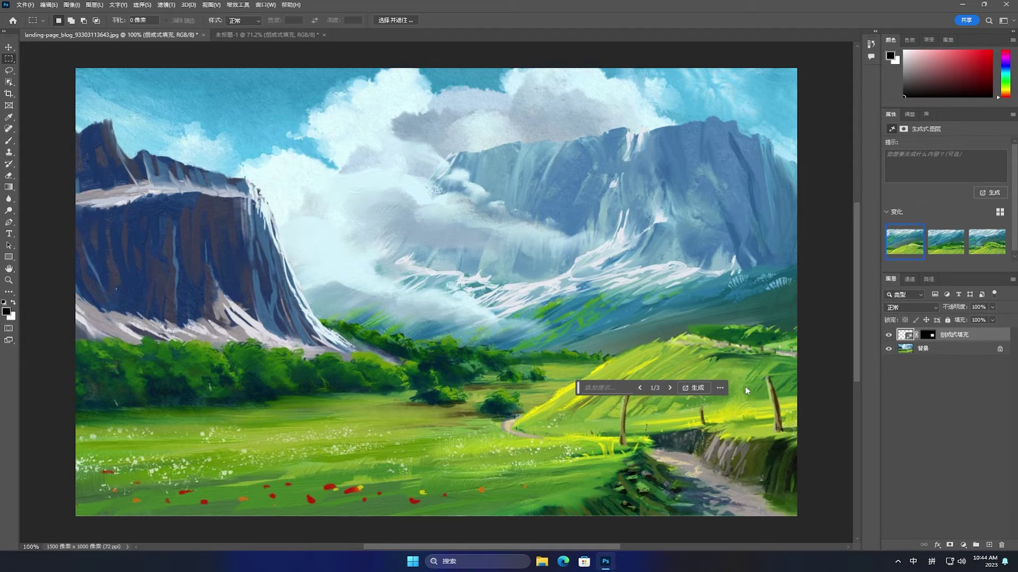
Crop outward to enlarge the canvas to 2783 × 1697 px and fill the borders with Generative Expand.
scroll(406, 247, "down", 5)
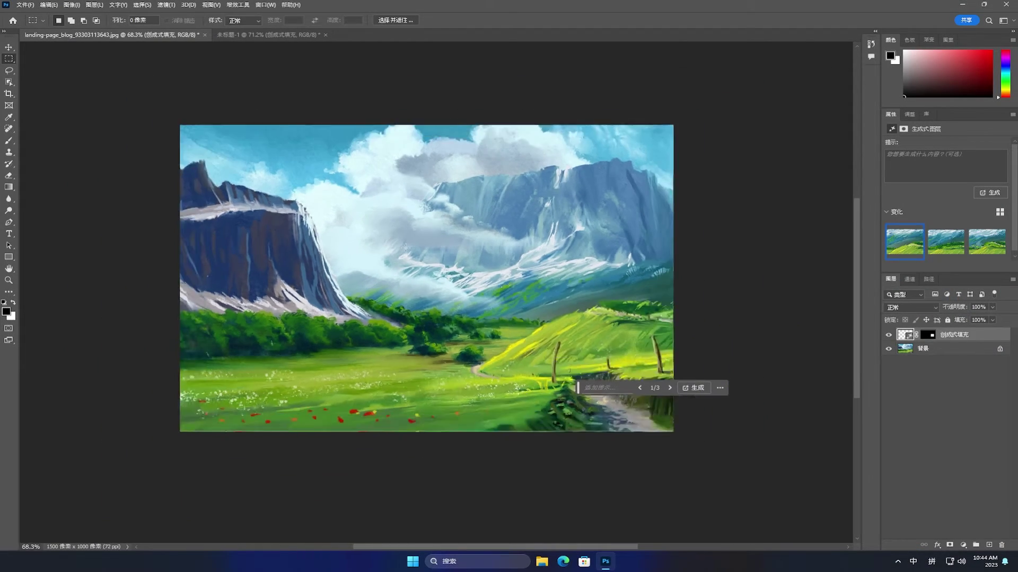
scroll(406, 247, "down", 1)
scroll(406, 247, "down", 1)
scroll(405, 247, "down", 1)
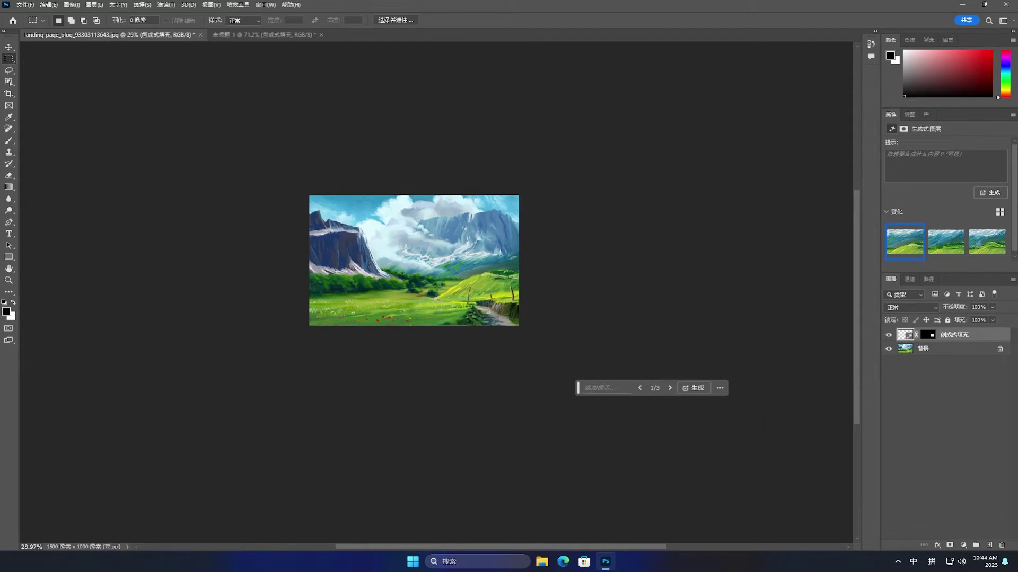
left_click(8, 94)
left_click_drag(414, 196, 423, 176)
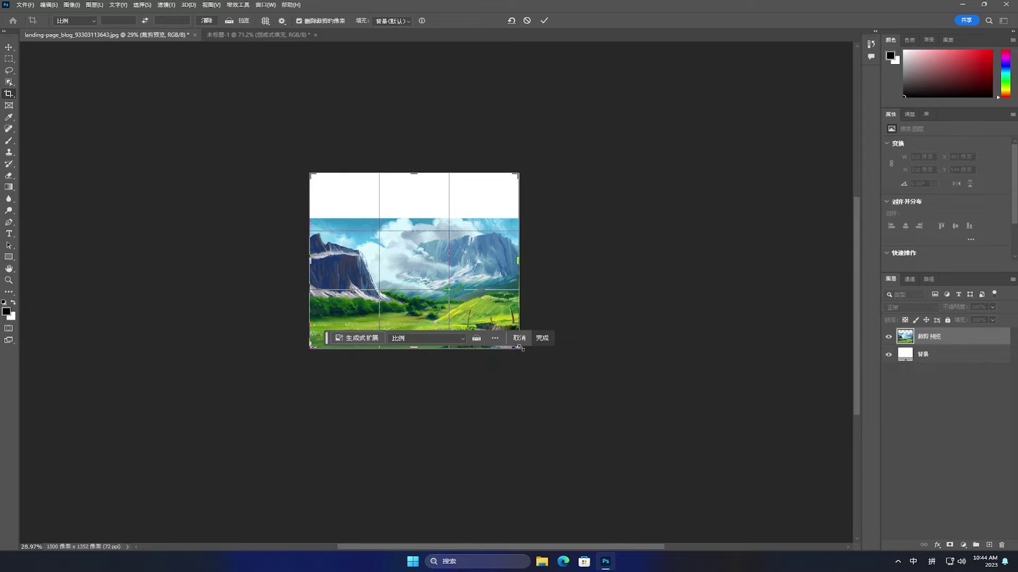
left_click_drag(519, 348, 560, 377)
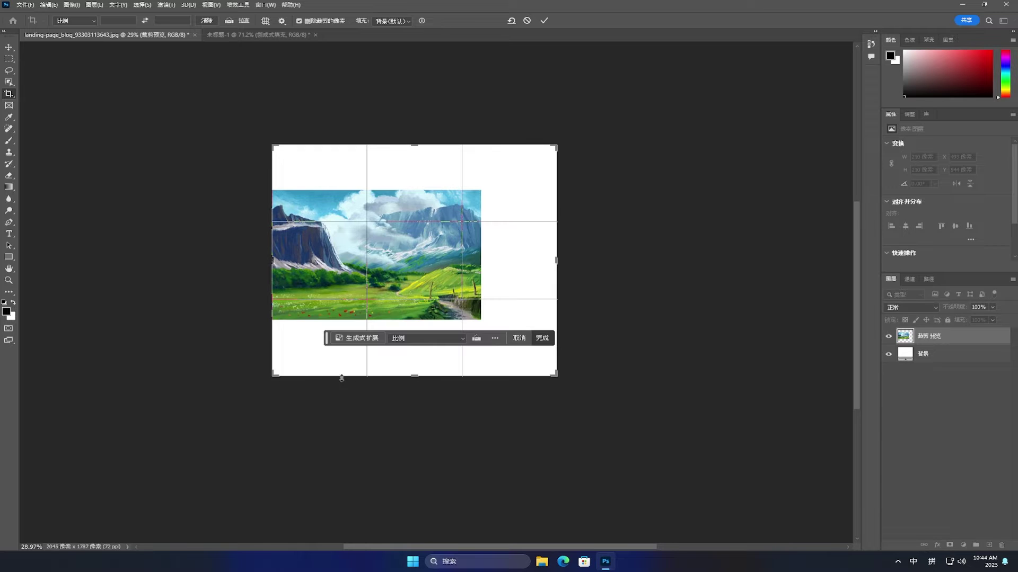
left_click_drag(272, 375, 221, 370)
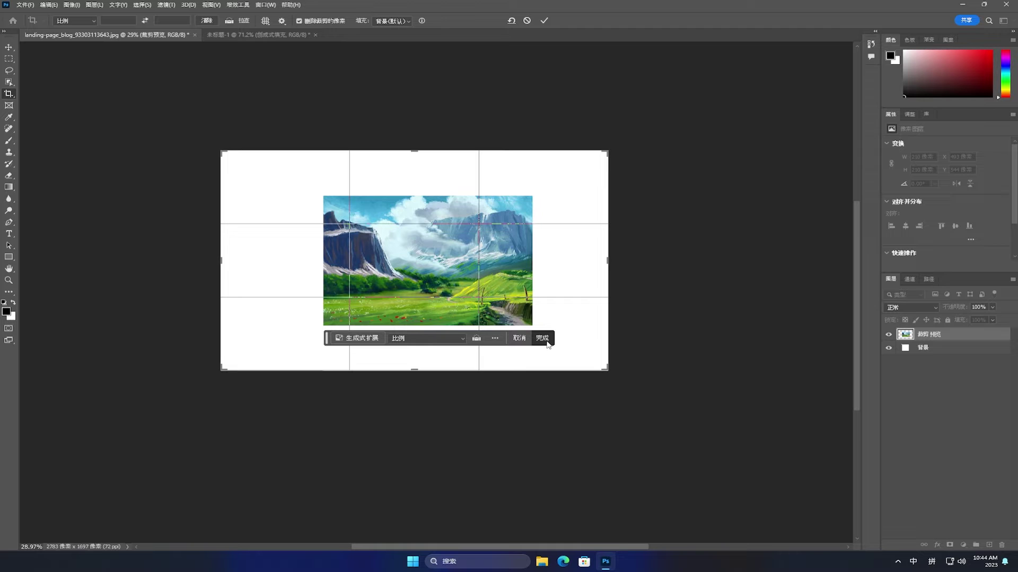
left_click(357, 339)
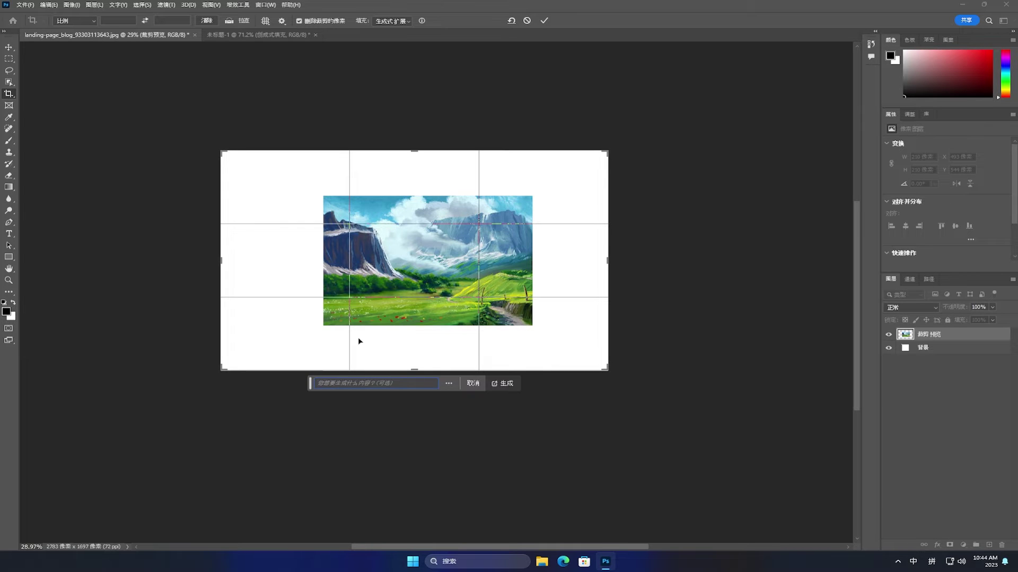
left_click(504, 383)
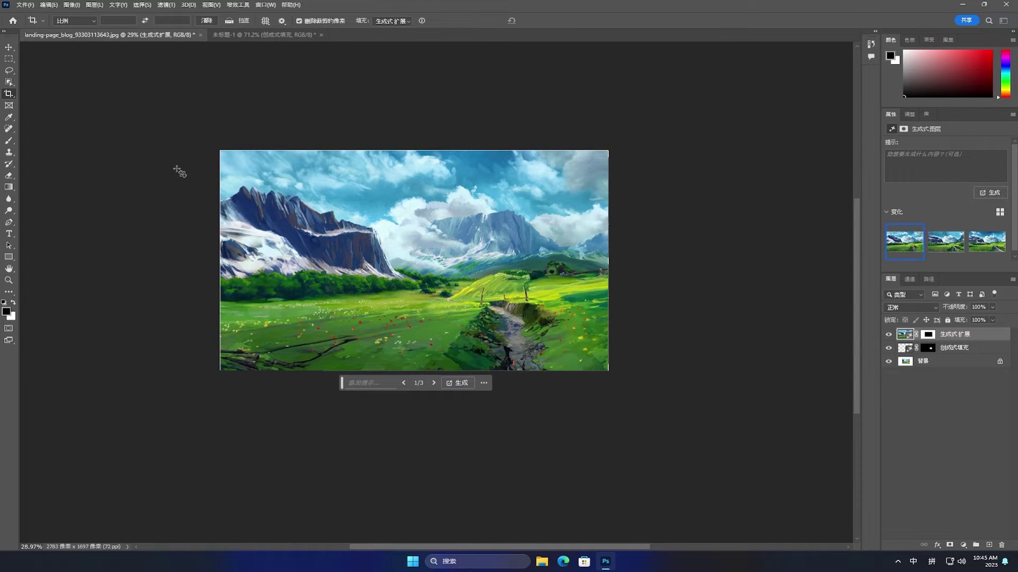
Switch to the Remove Tool, target the Background layer, and zoom into the canvas.
left_click(9, 130)
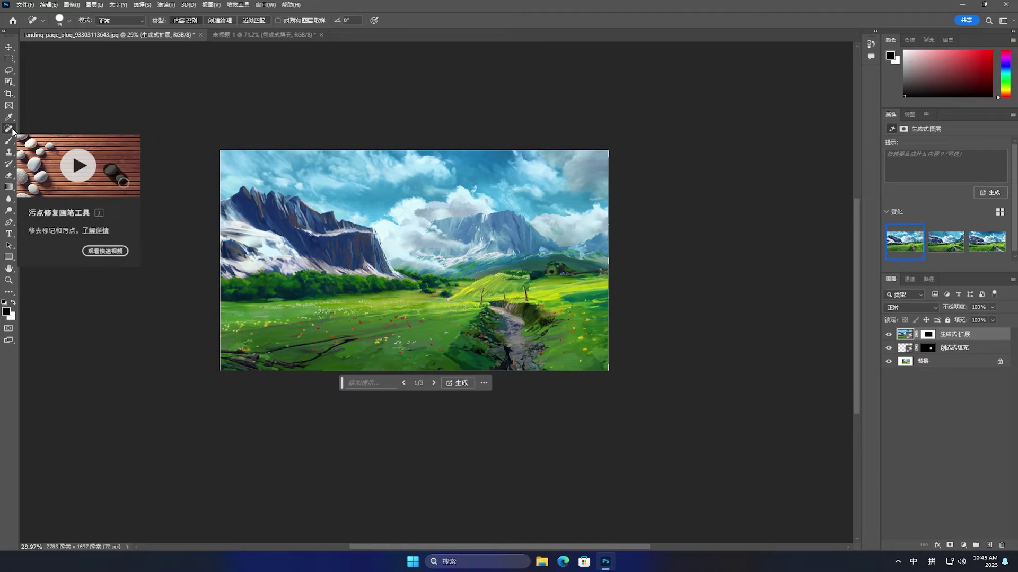
right_click(12, 130)
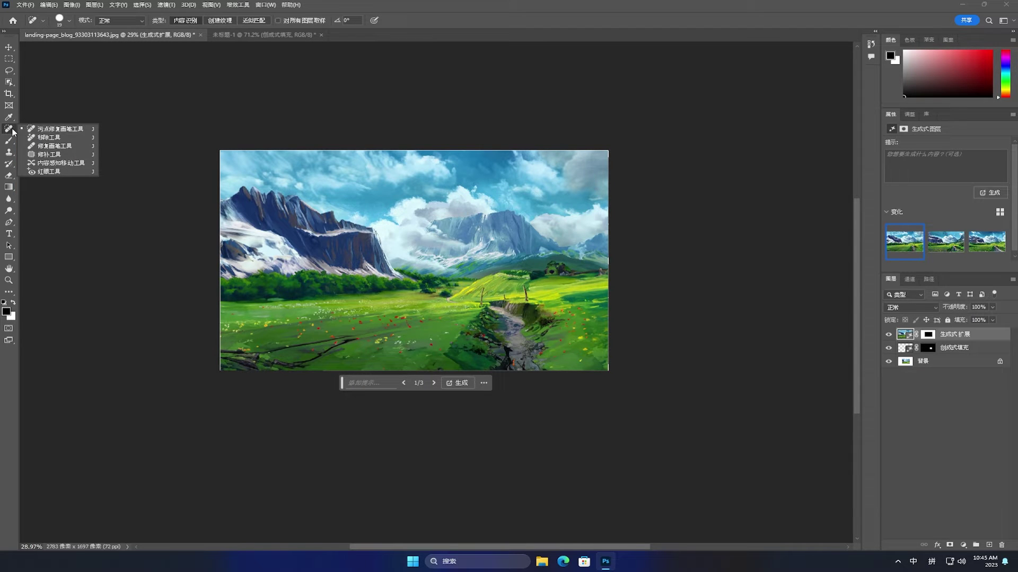
left_click(40, 138)
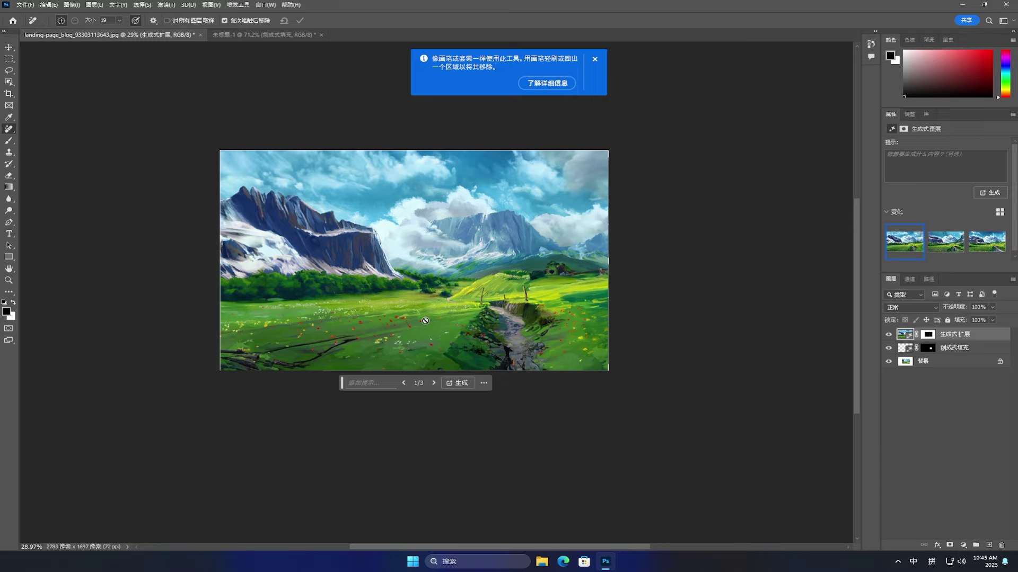
left_click(934, 363)
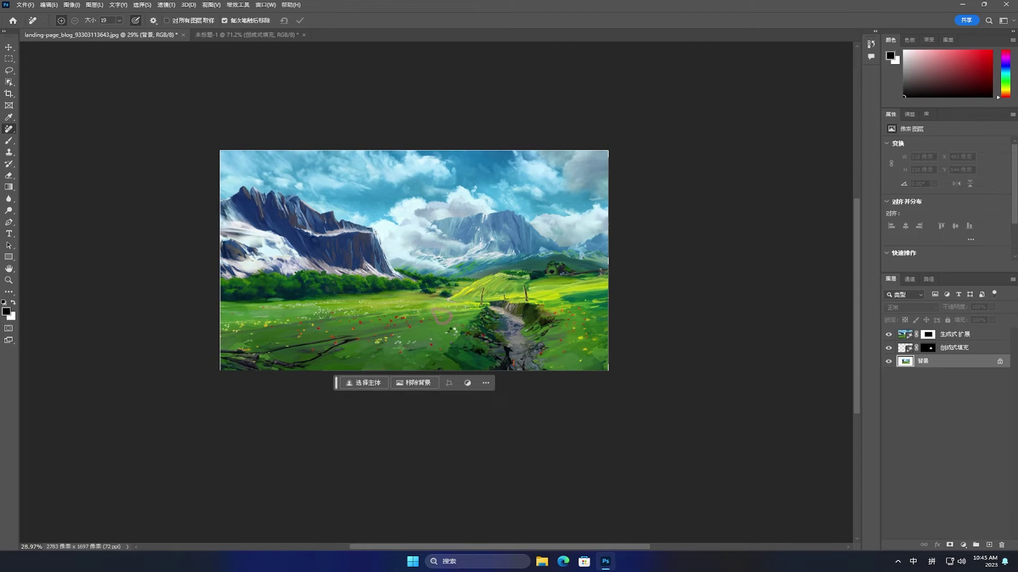
scroll(453, 332, "up", 3)
scroll(456, 332, "up", 1)
scroll(461, 333, "up", 3)
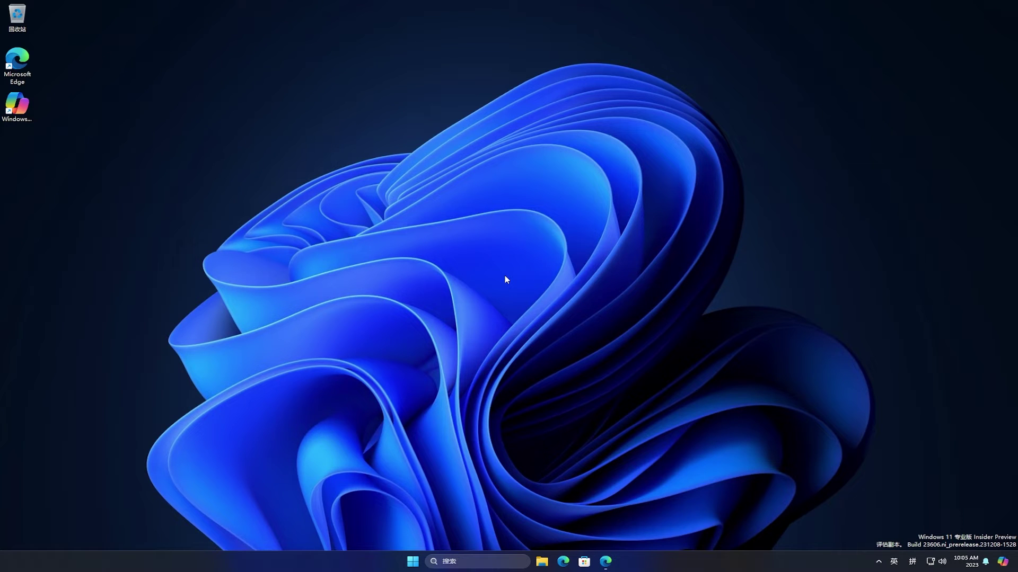
Launch Microsoft Edge and go to outlook.com.
left_click(606, 560)
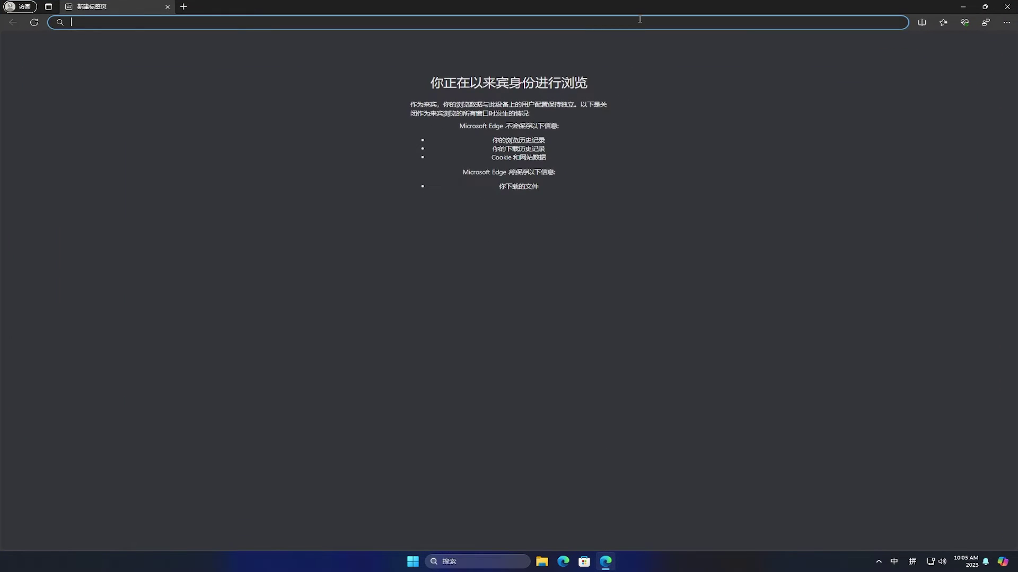
type("outlook.com")
key("Return")
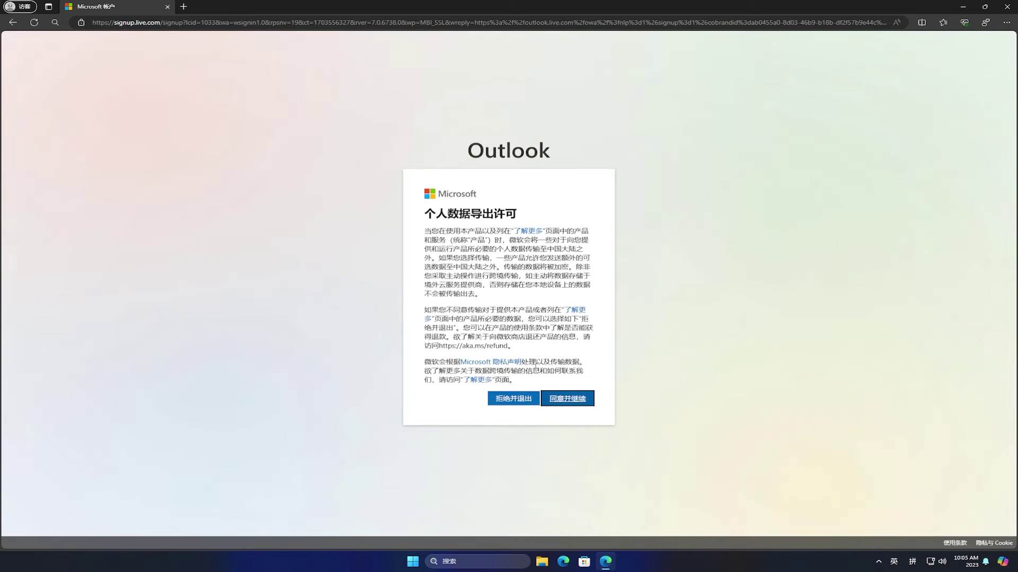
Start a new Outlook account with a chosen email address and a password.
left_click(568, 403)
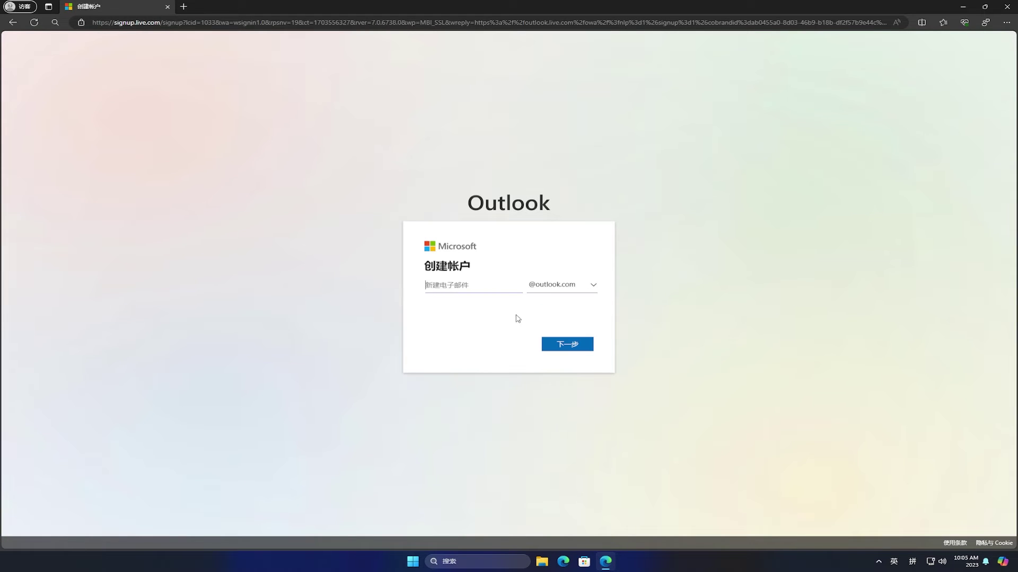
left_click(493, 289)
left_click(571, 343)
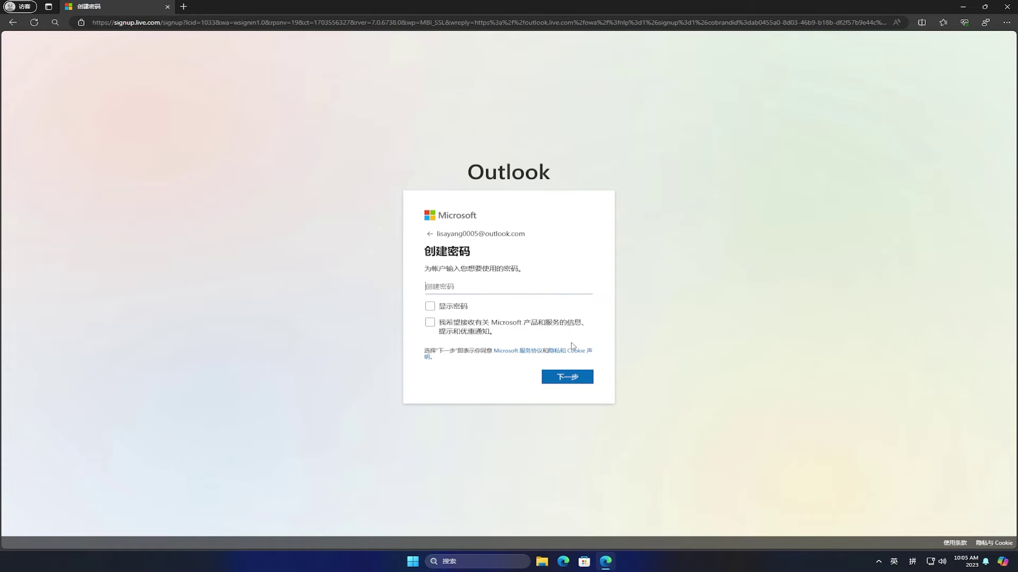
type("li")
left_click(578, 376)
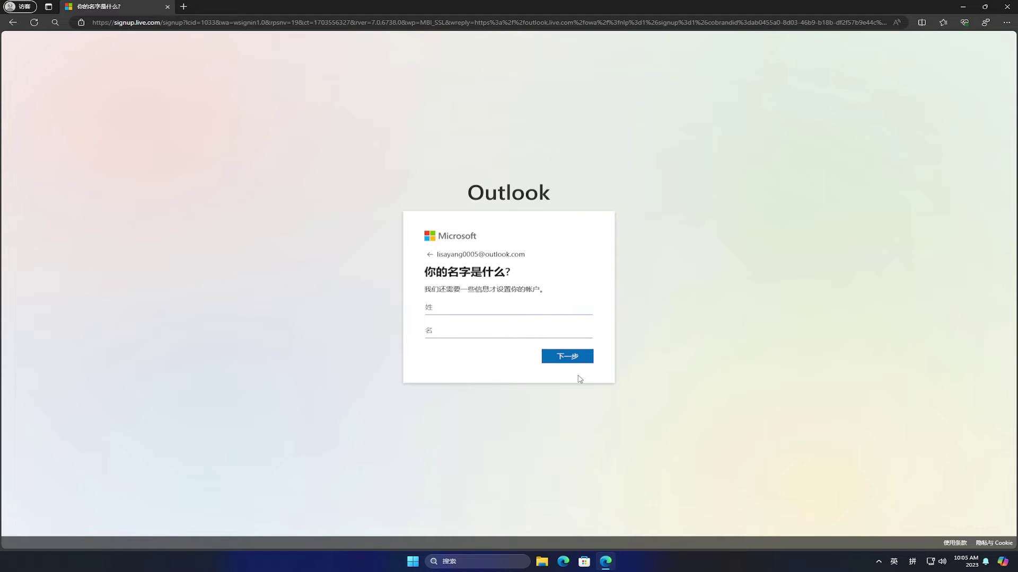
Enter the account holder's name and birth date, then submit.
type("Yang")
left_click(575, 360)
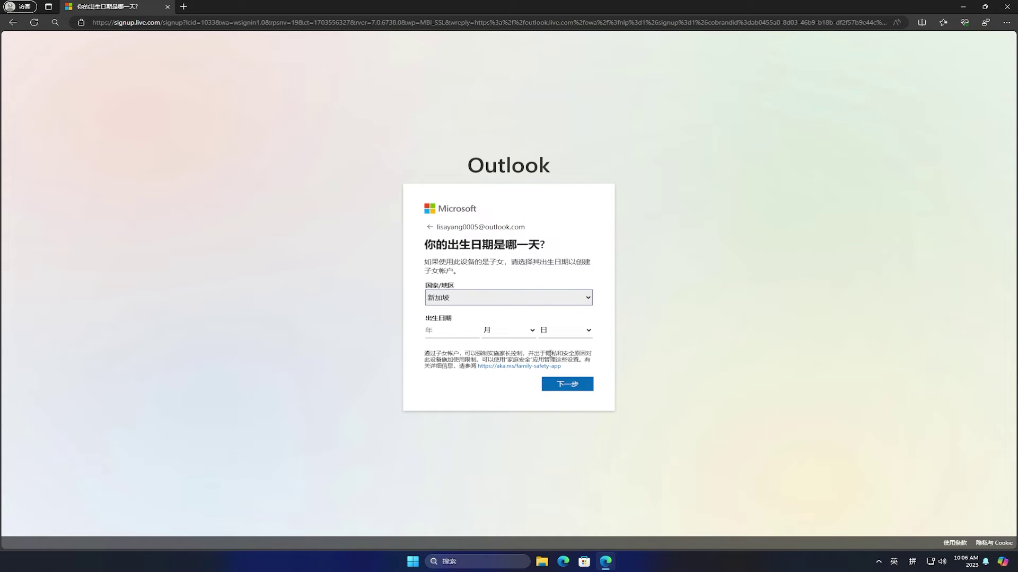
left_click(469, 329)
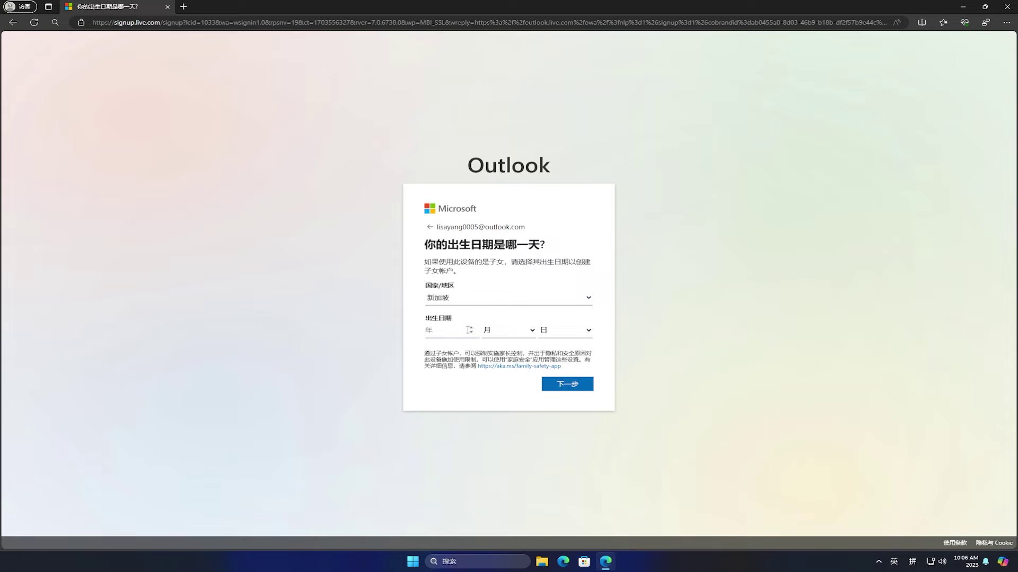
type("2005")
left_click(519, 334)
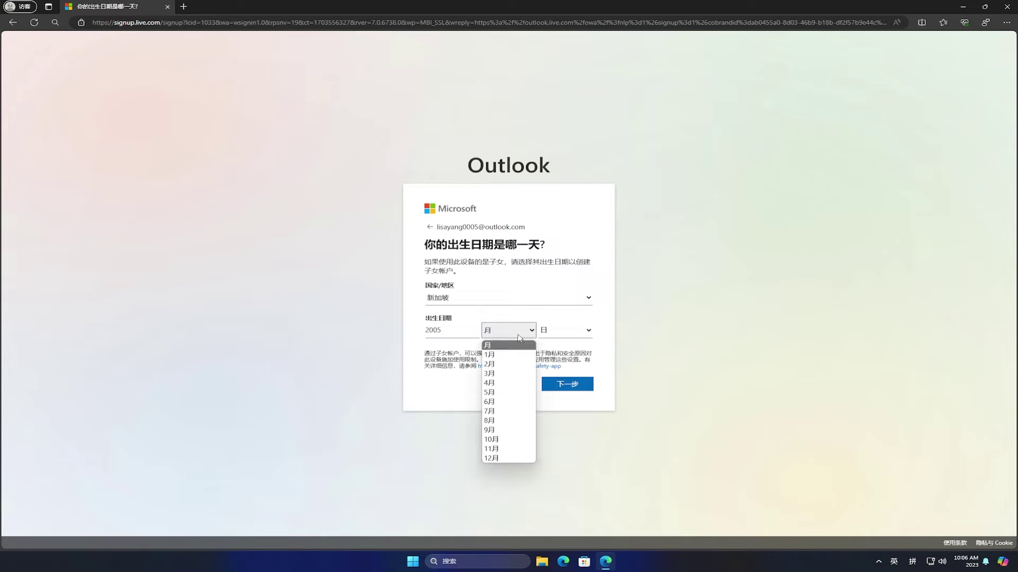
left_click(512, 397)
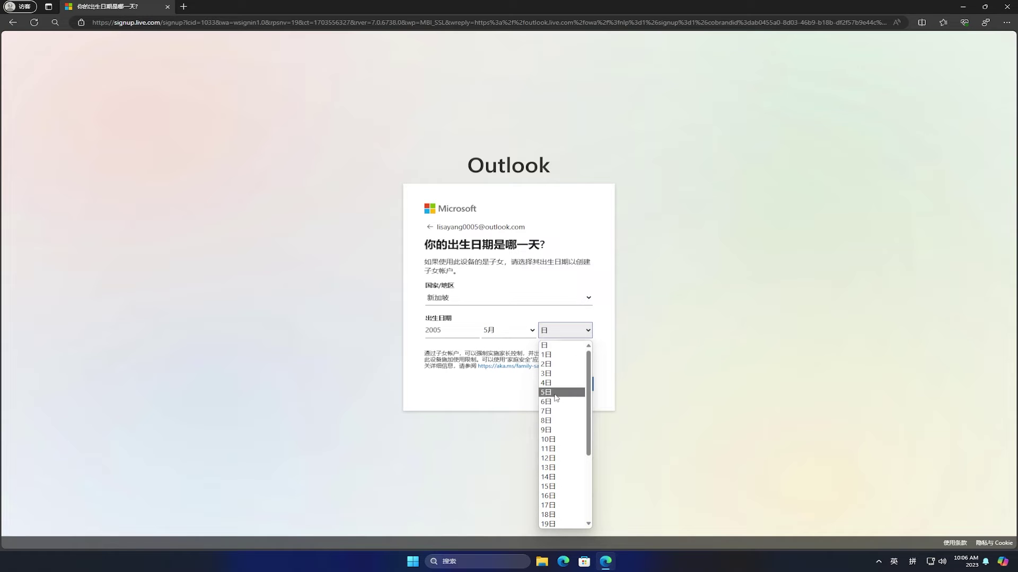
left_click(554, 393)
left_click(577, 392)
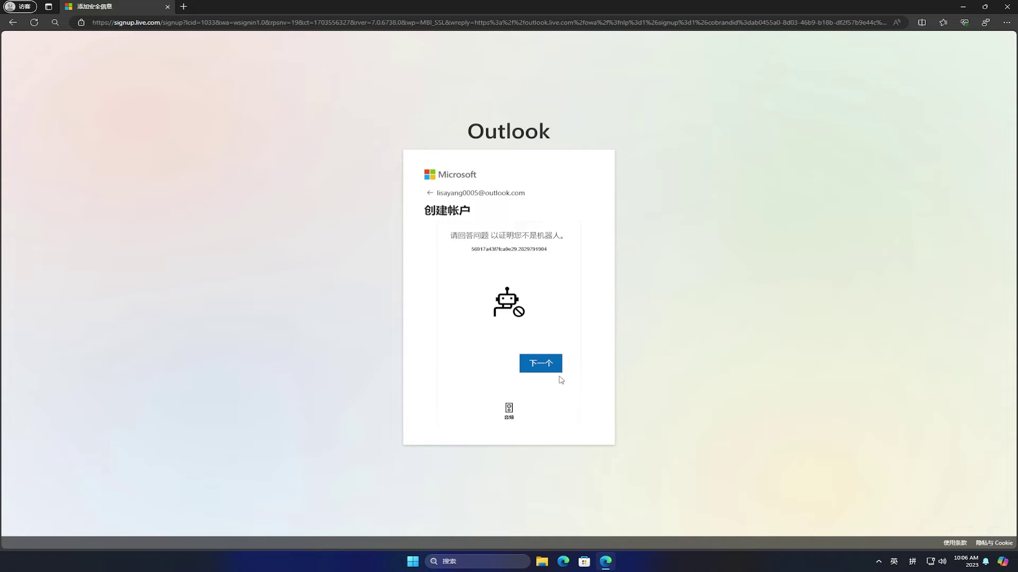
Solve the robot check by rotating the object to match the hand and submitting.
left_click(548, 371)
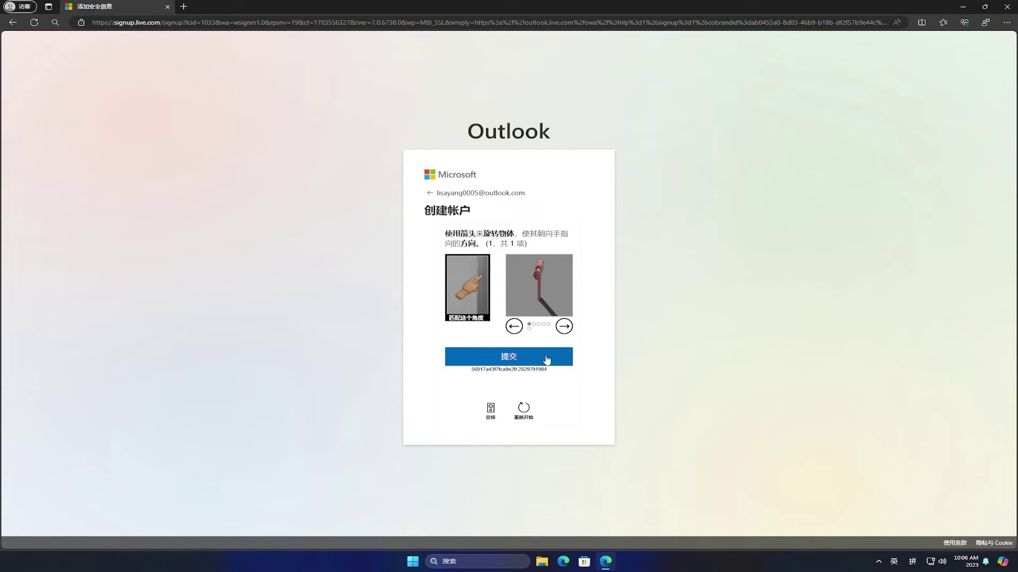
left_click(564, 326)
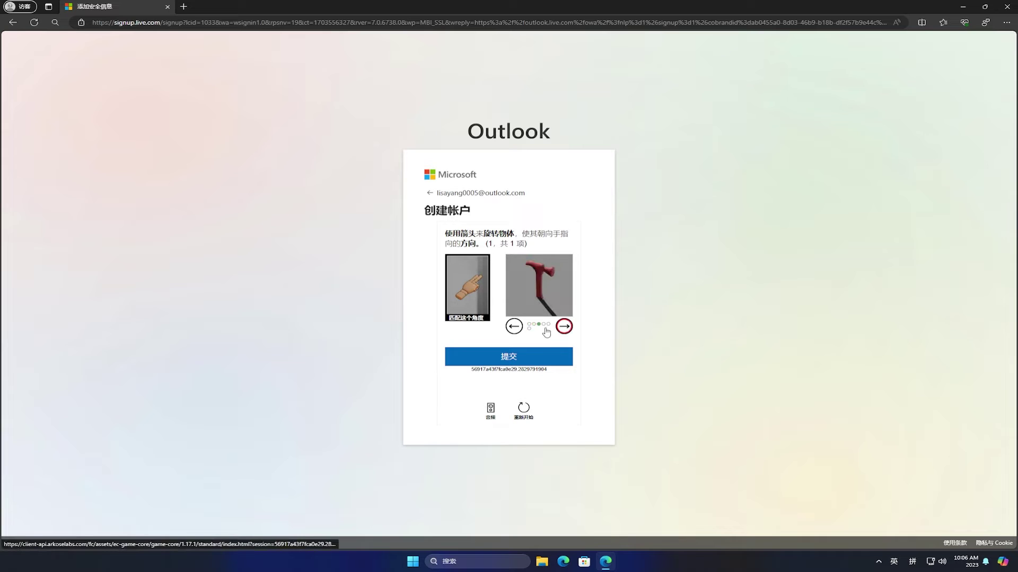
left_click(513, 327)
left_click(512, 327)
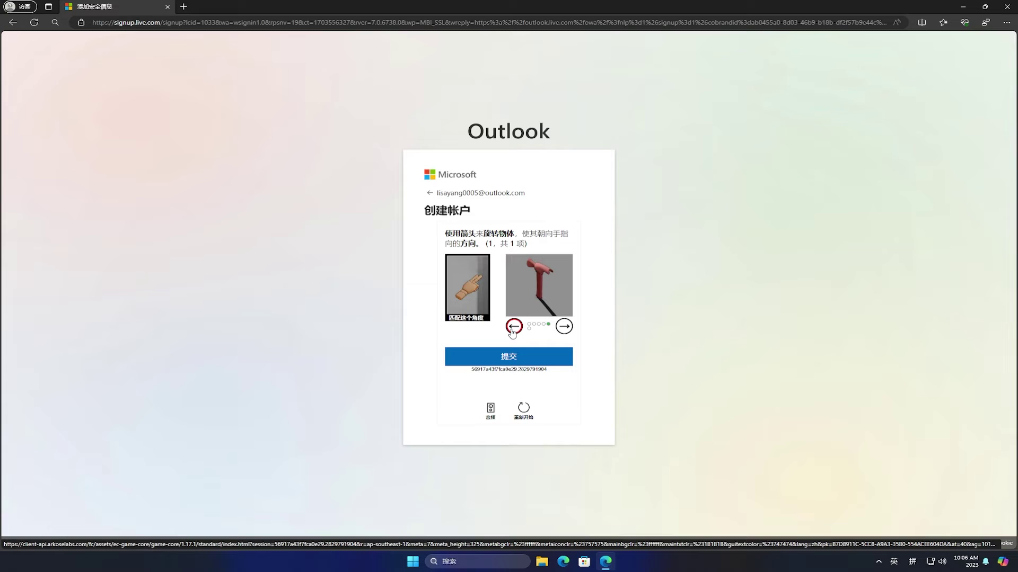
left_click(512, 327)
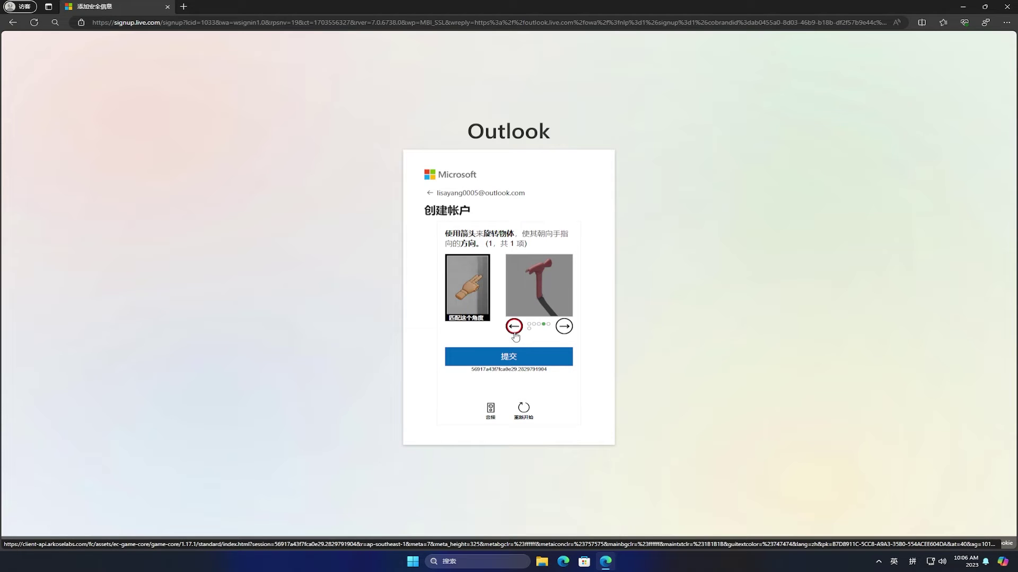
left_click(533, 358)
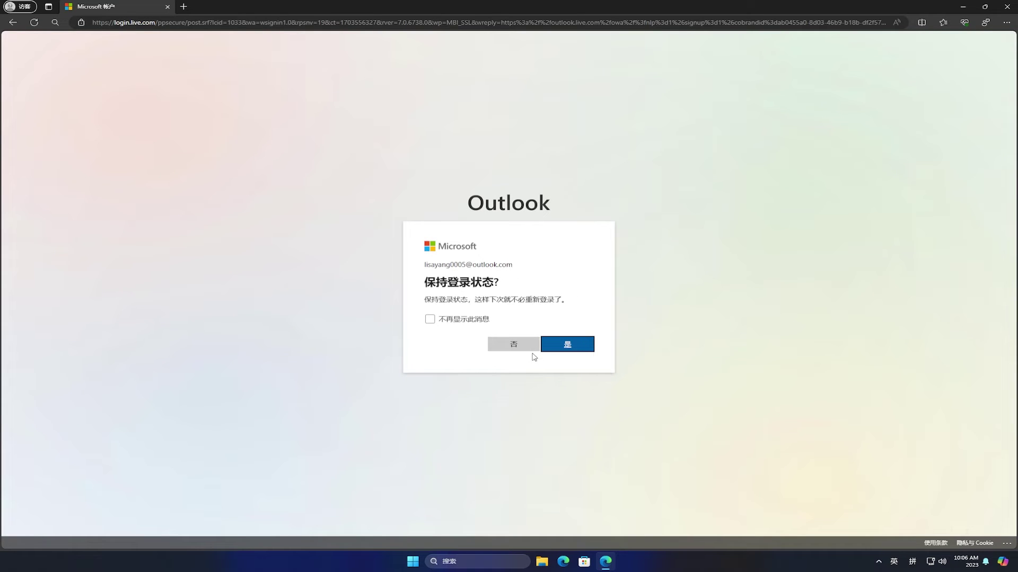
Decline staying signed in, then search Bing for 'adobe creative cloud all apps' in a new tab.
left_click(517, 347)
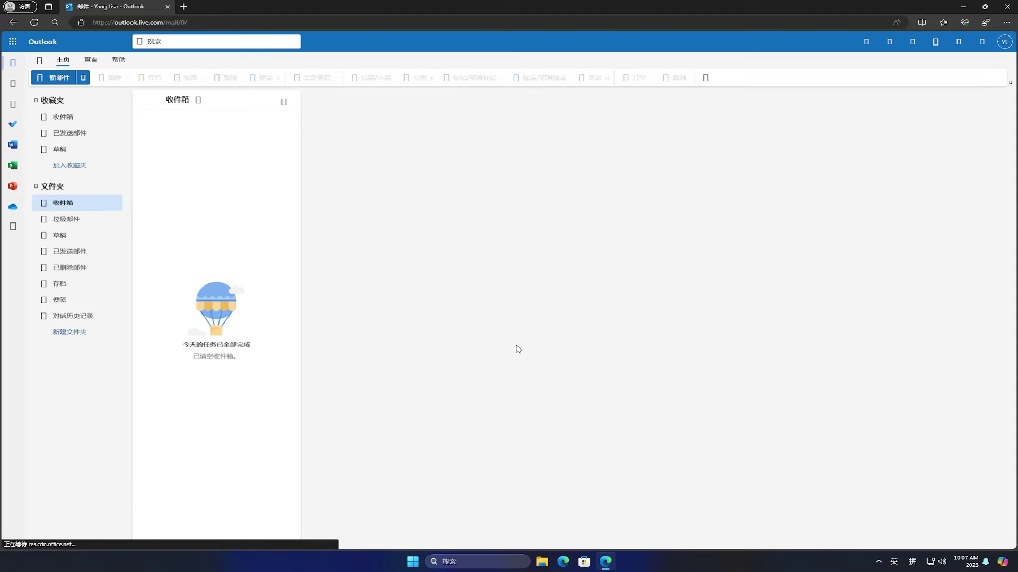
left_click(183, 7)
left_click(477, 134)
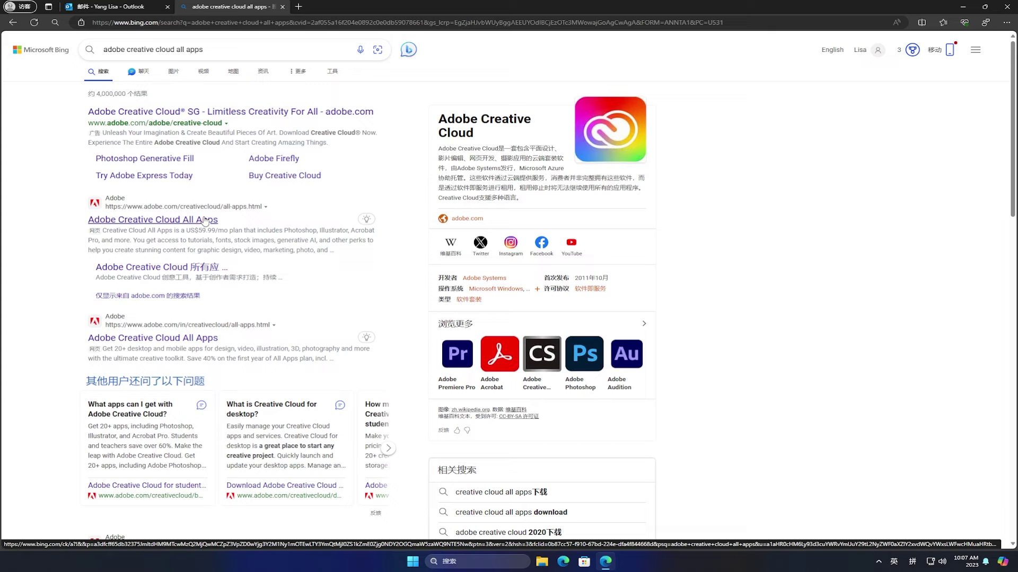
Start the Creative Cloud All Apps free trial under the Business plans.
left_click(205, 221)
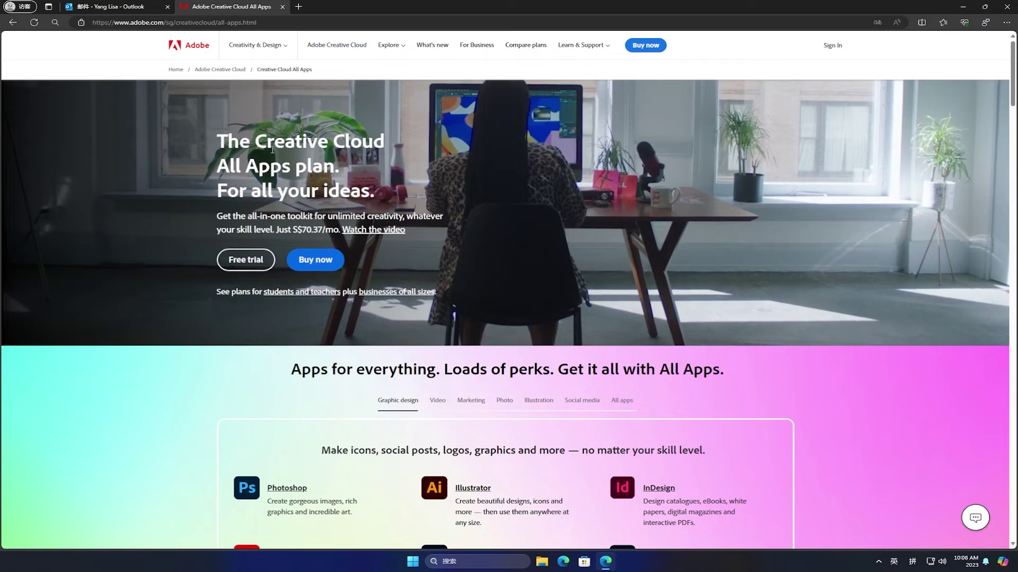
left_click(232, 255)
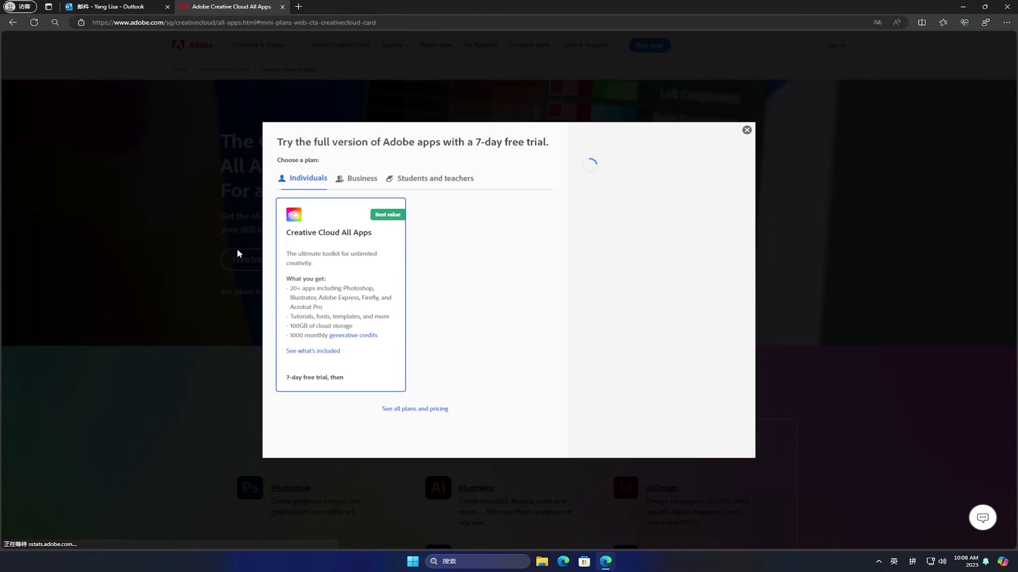
left_click(356, 181)
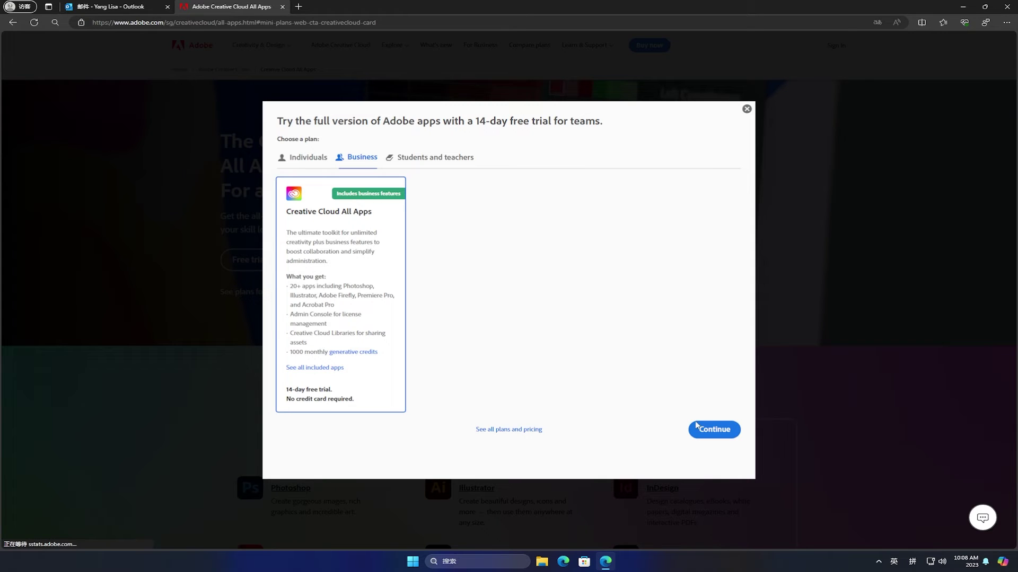
left_click(729, 431)
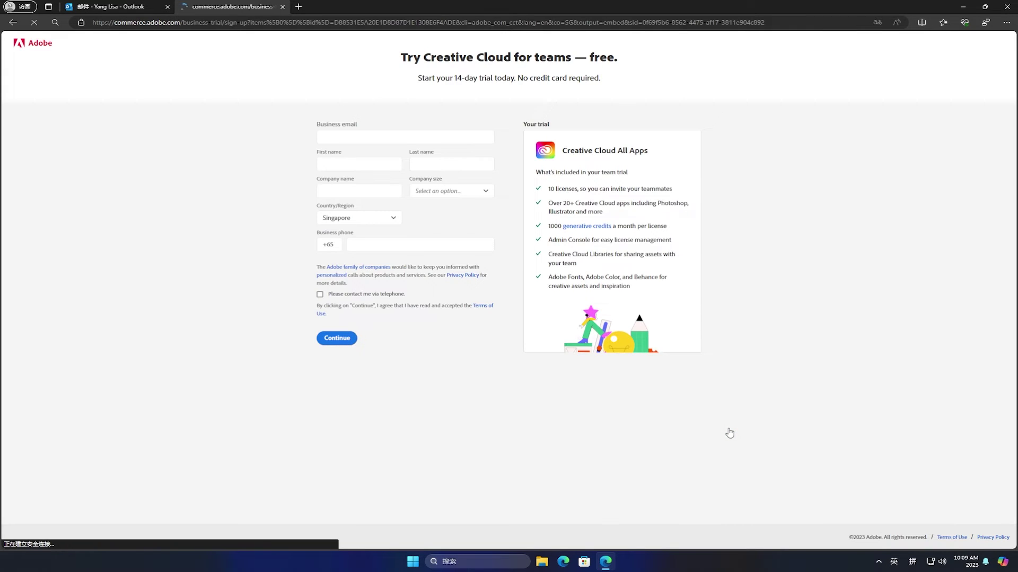
Enter the business email and the contact's first and last name.
left_click(467, 137)
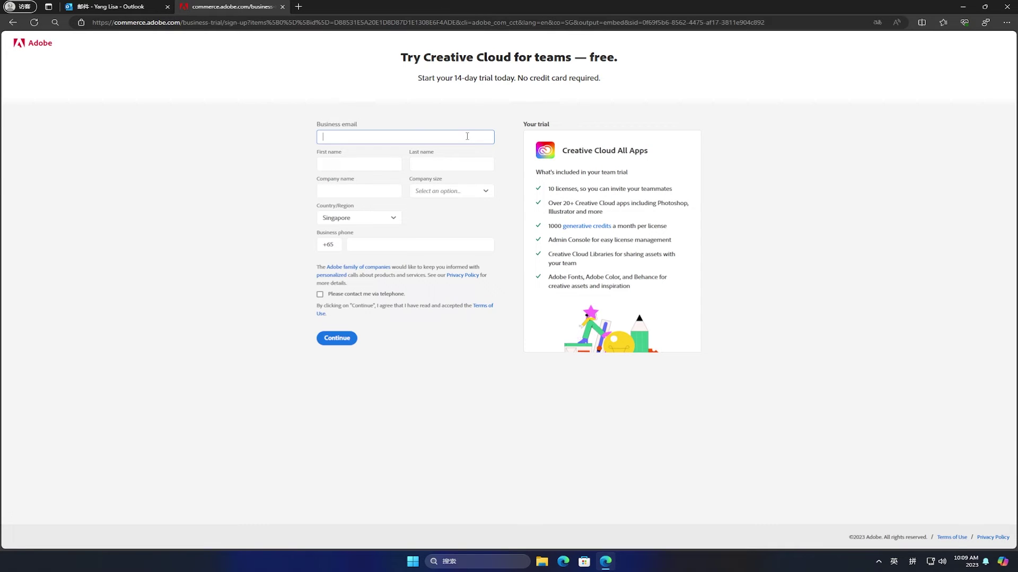
left_click(363, 162)
key("Tab")
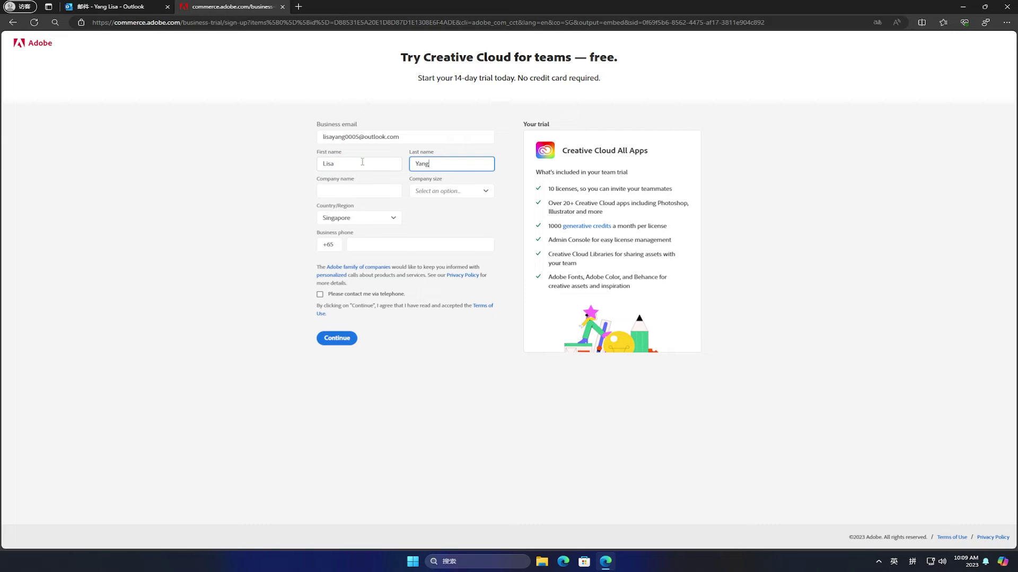
Fill company name 'IIA', company size 100-499 and the business phone, then submit.
left_click(359, 190)
type("IIA")
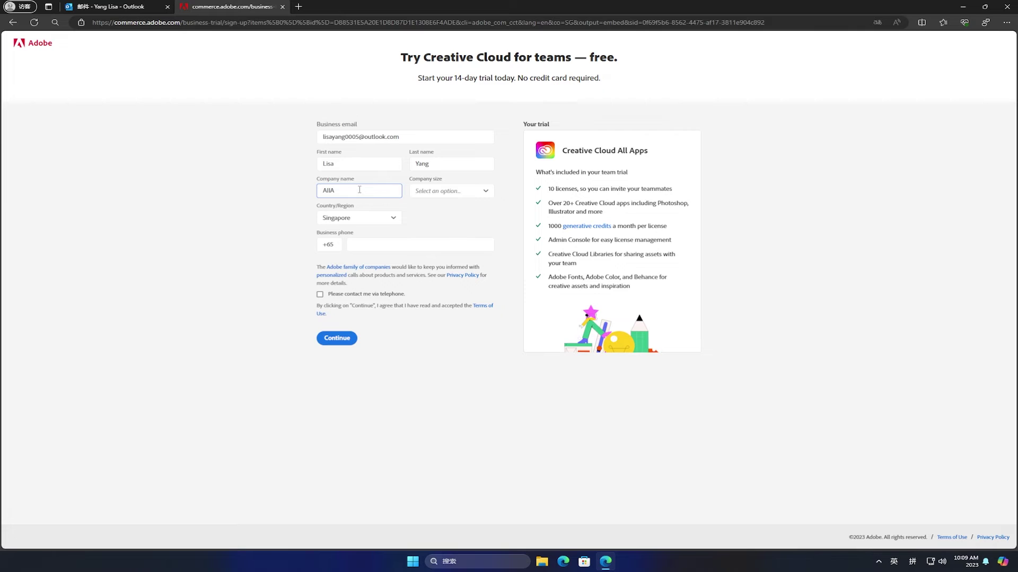
left_click(430, 192)
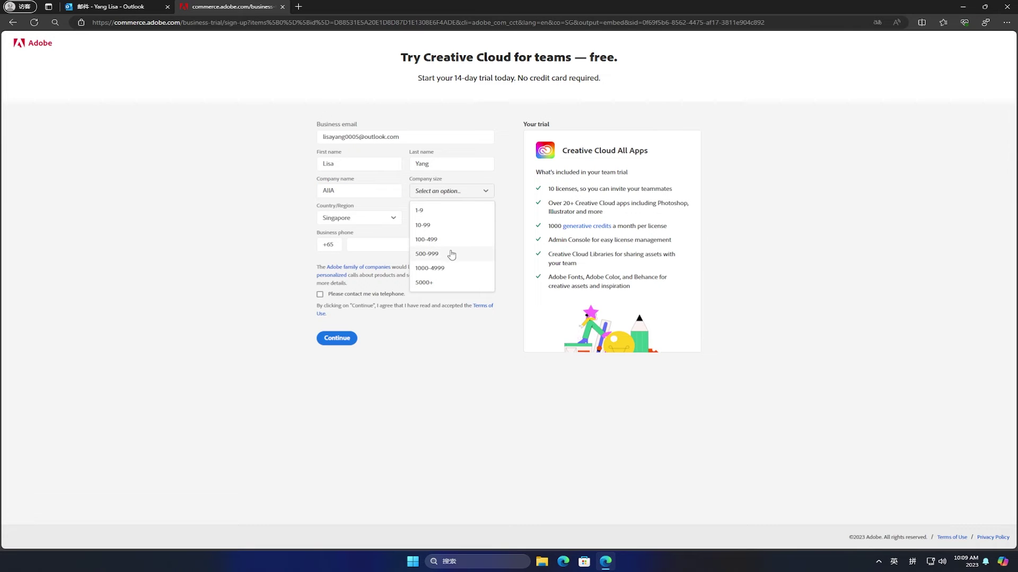
left_click(456, 239)
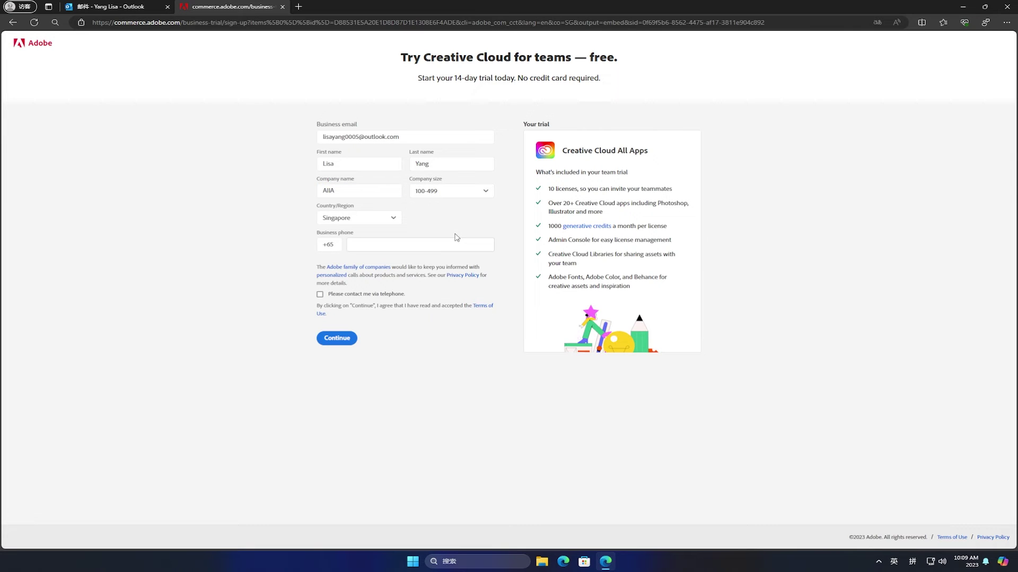
left_click(387, 246)
type("985")
type("6463")
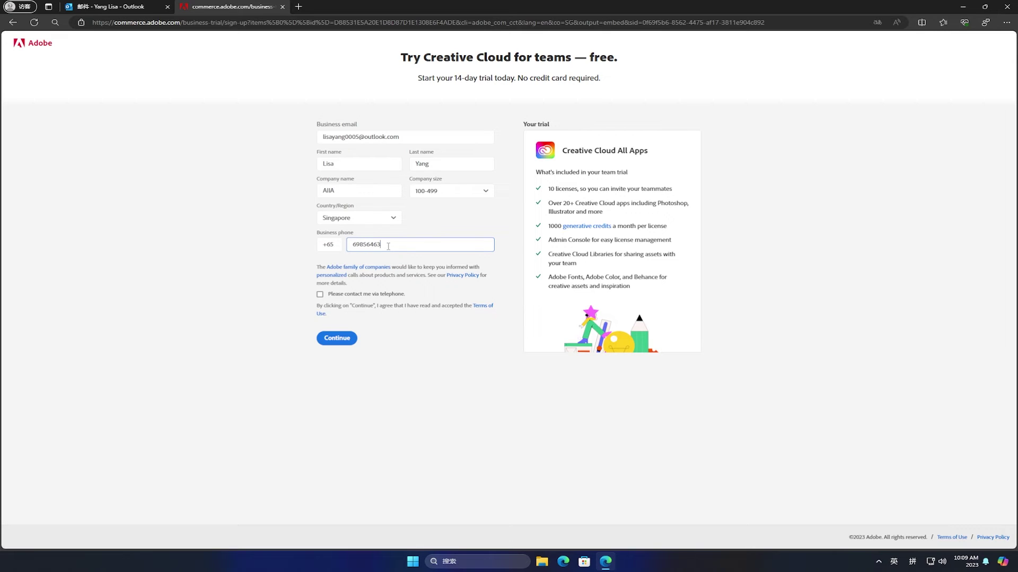
left_click(340, 341)
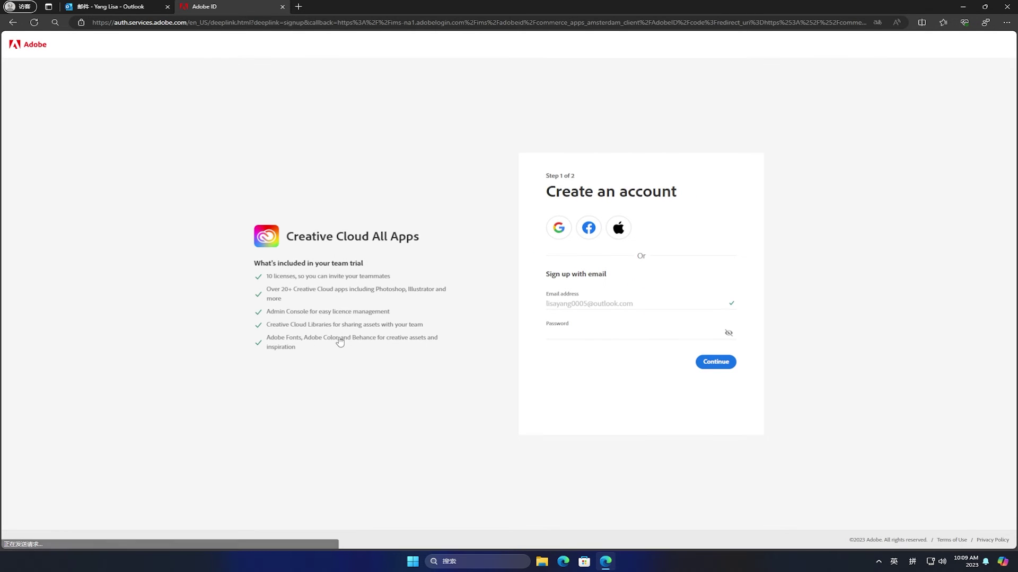
Enter the Adobe account password and continue to step 2 of account creation.
left_click(642, 336)
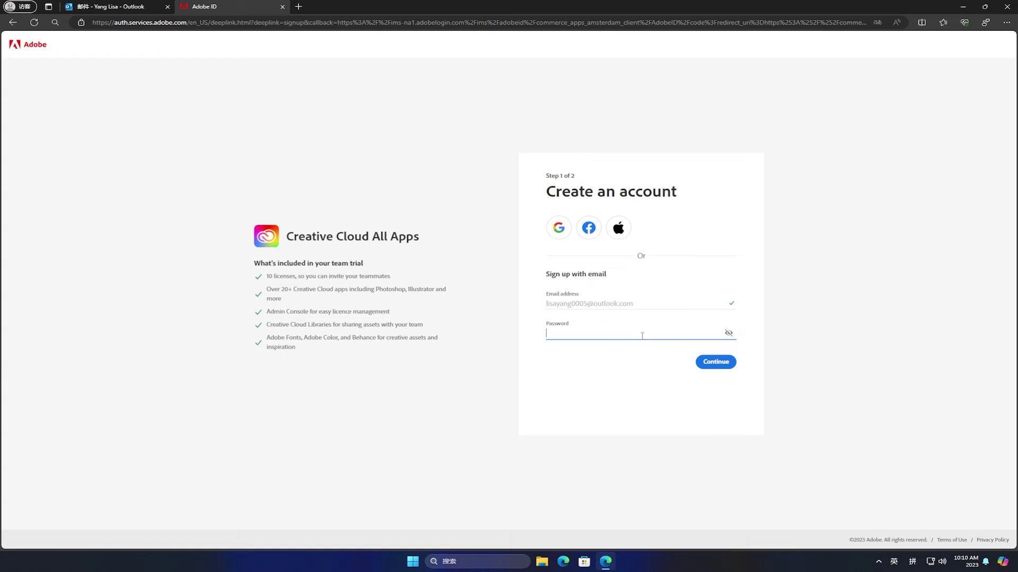
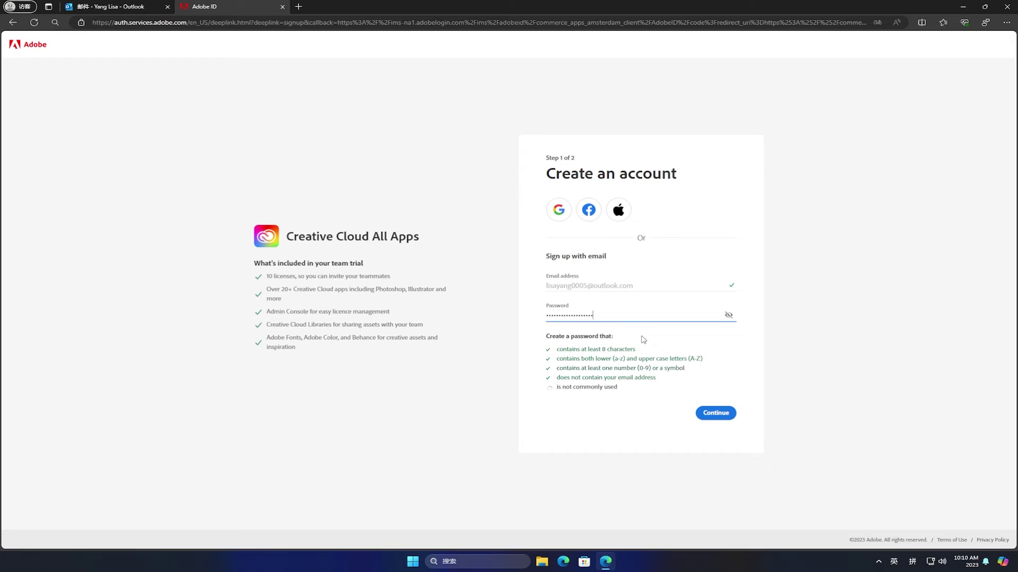
left_click(721, 413)
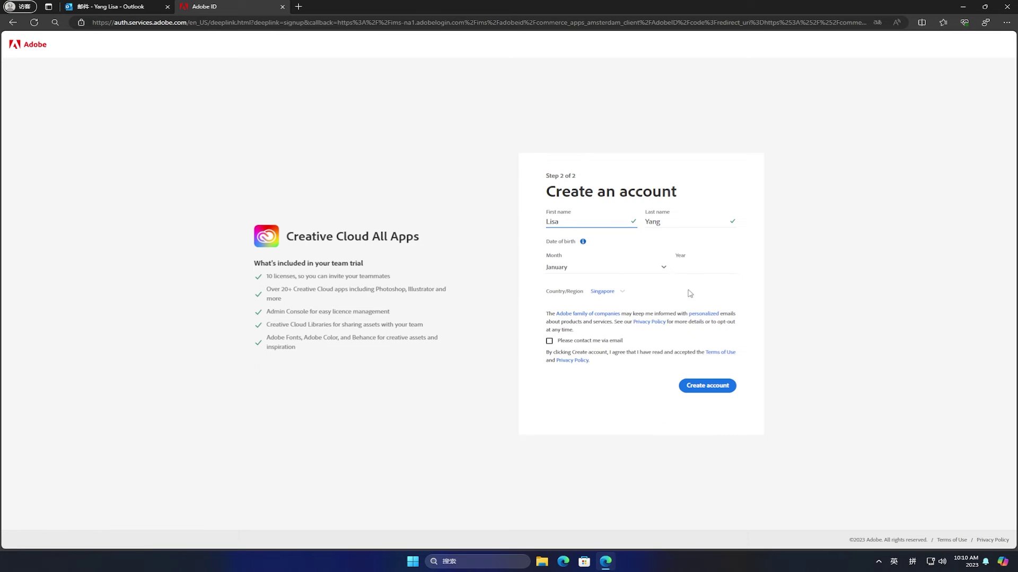
Fill in the birth year, choose May as the birth month, and submit the account form.
left_click(692, 267)
type("2000")
left_click(641, 272)
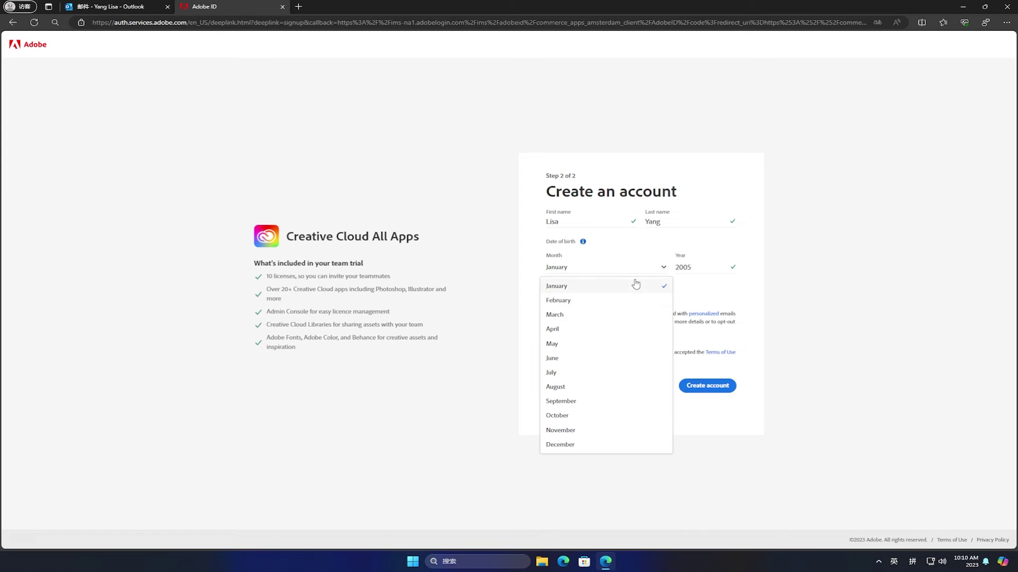
left_click(609, 345)
left_click(716, 389)
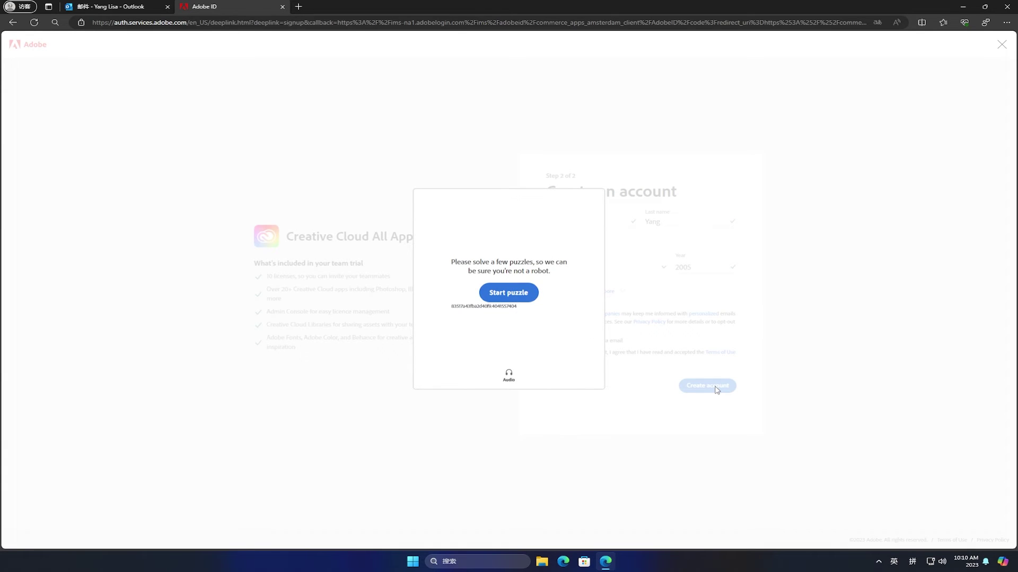
Solve both rounds of the robot-check puzzle by picking images whose fingers add up to 4.
left_click(509, 300)
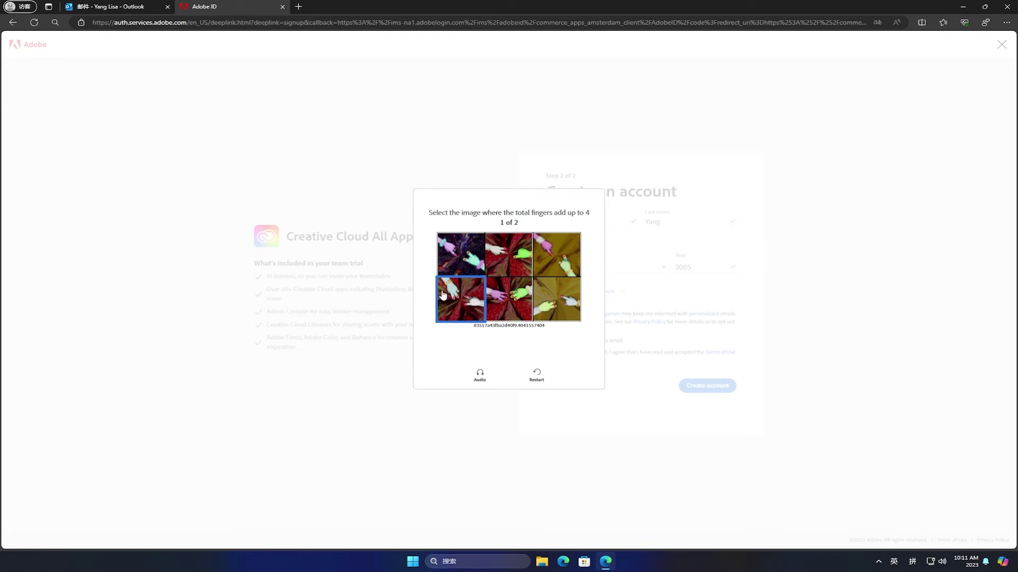
left_click(461, 297)
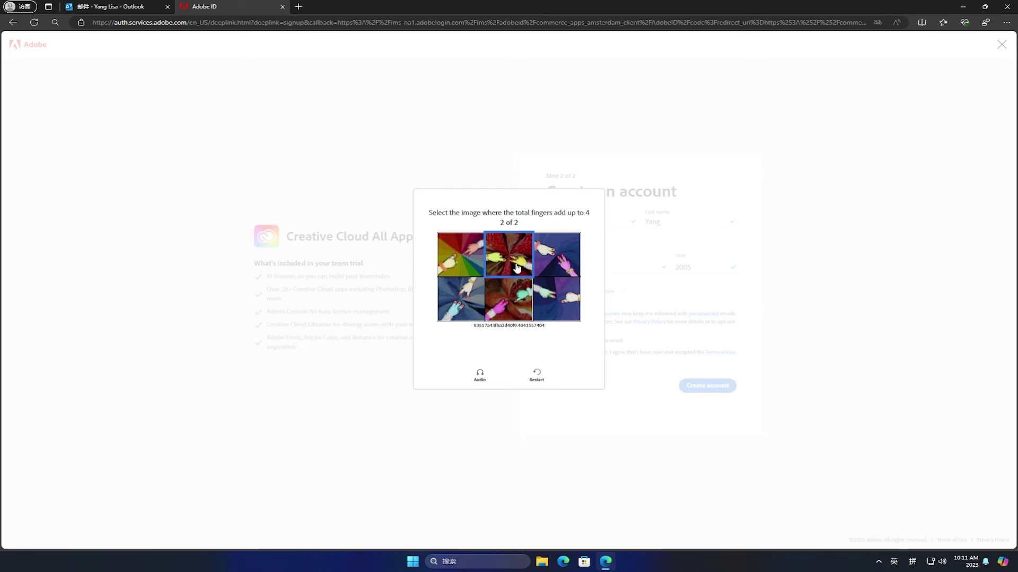
left_click(560, 263)
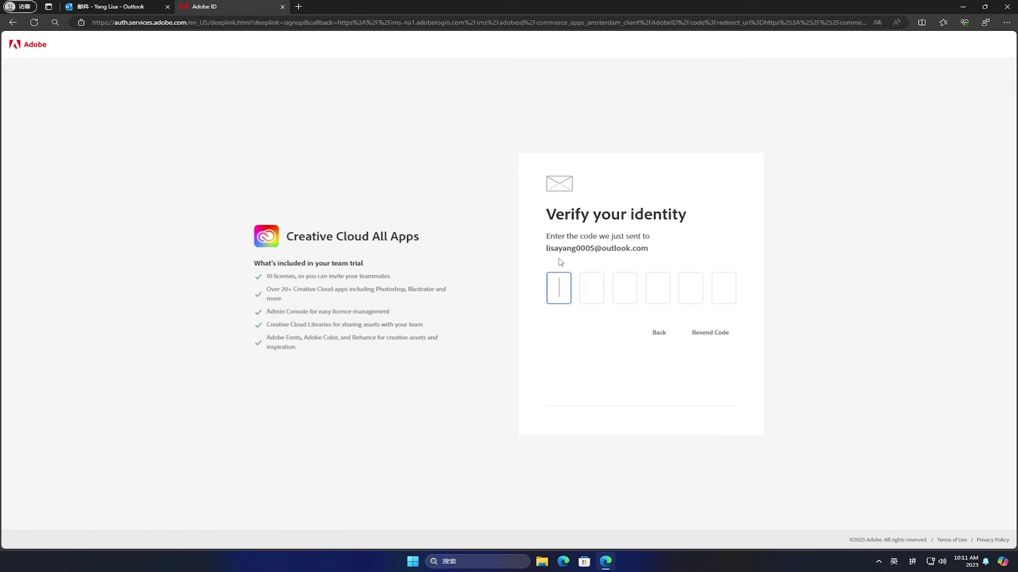
Copy the six-digit verification code from Adobe's Outlook e-mail into the Adobe ID code prompt.
left_click(137, 9)
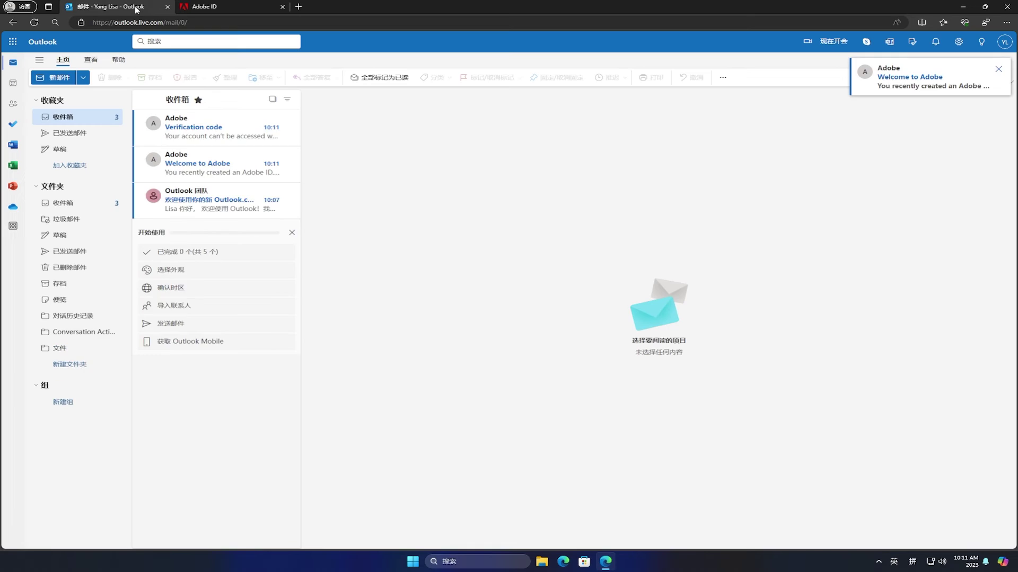
left_click(186, 138)
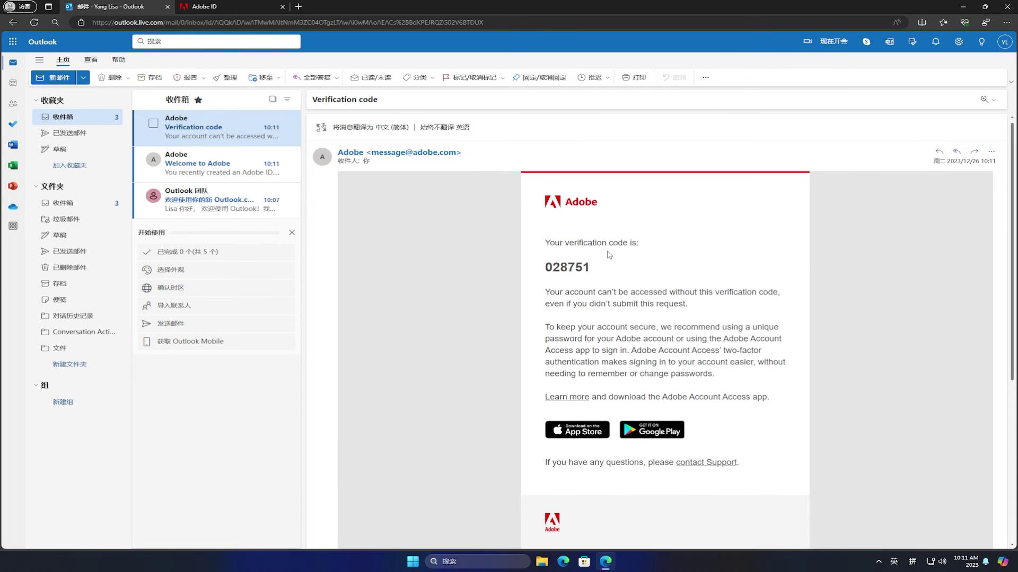
left_click(206, 12)
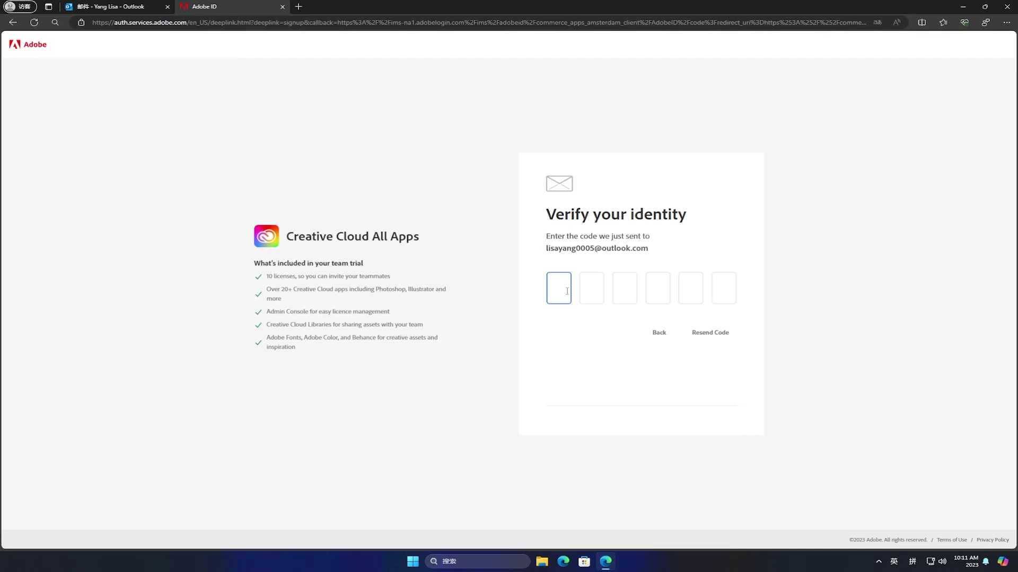
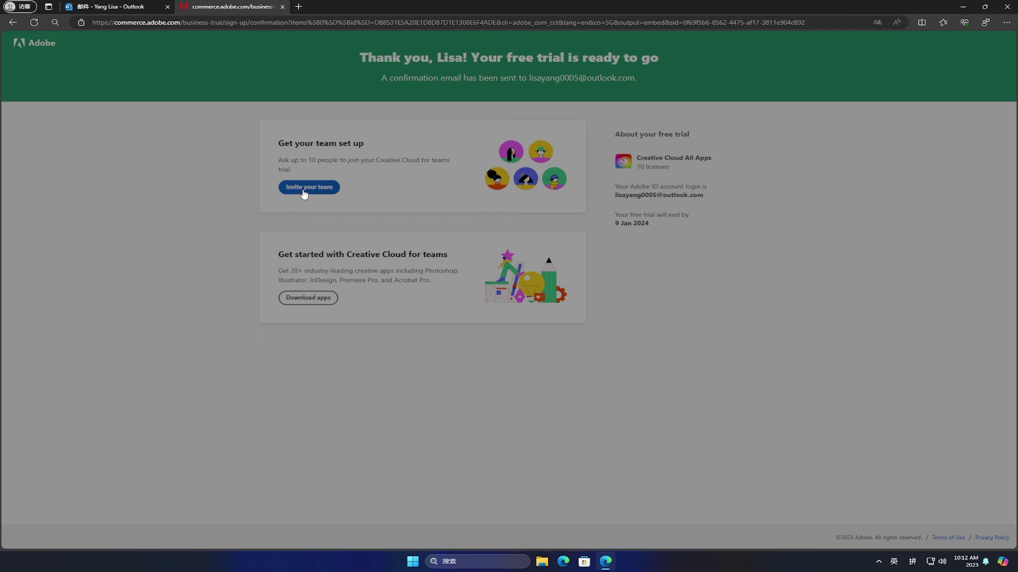
Skip inviting team members and go to download the Creative Cloud apps.
left_click(346, 310)
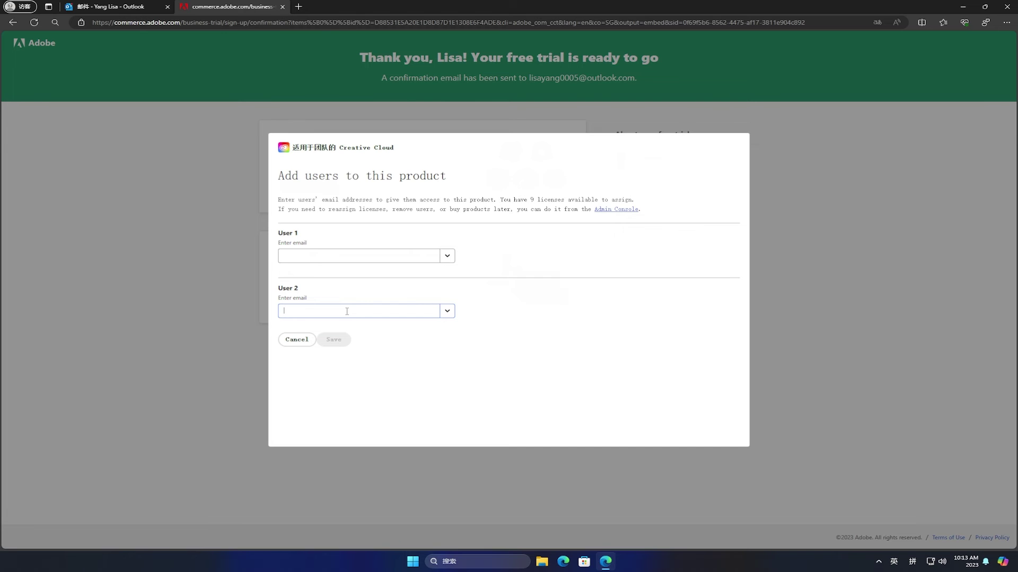
left_click(295, 340)
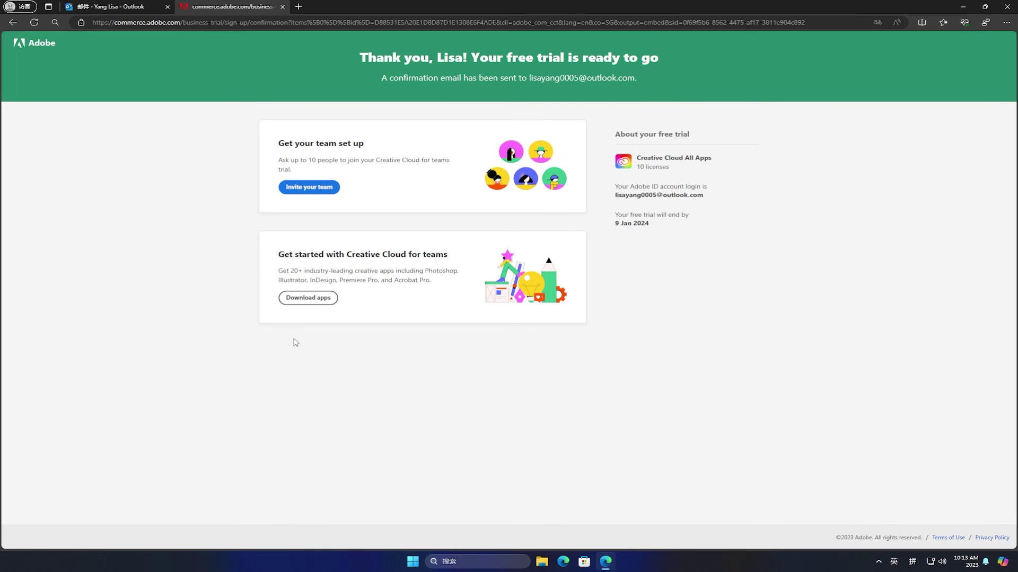
left_click(301, 300)
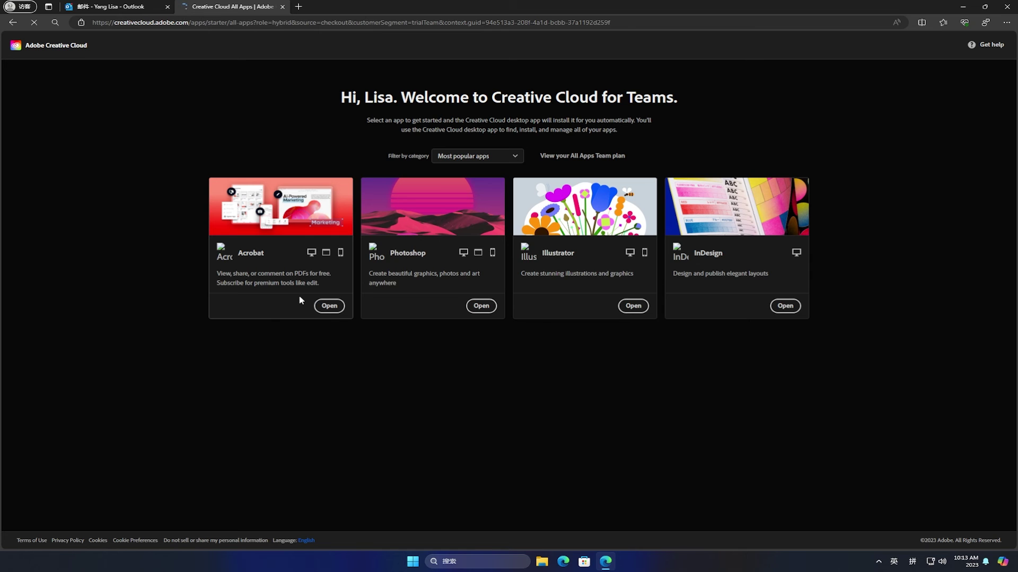
Download and launch Photoshop_Set-Up.exe, then acknowledge the installer's account verification notice.
left_click(480, 307)
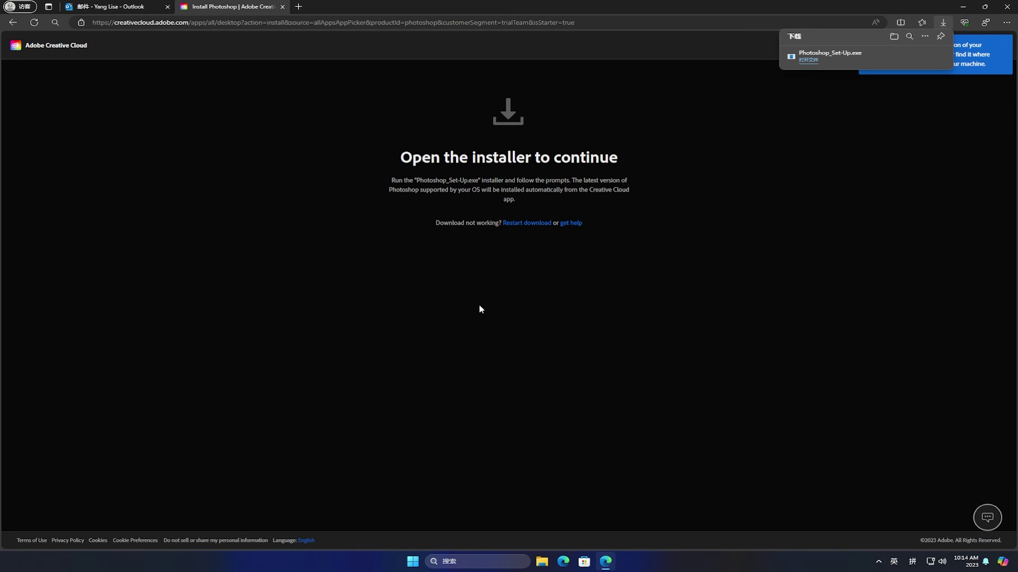
left_click(807, 60)
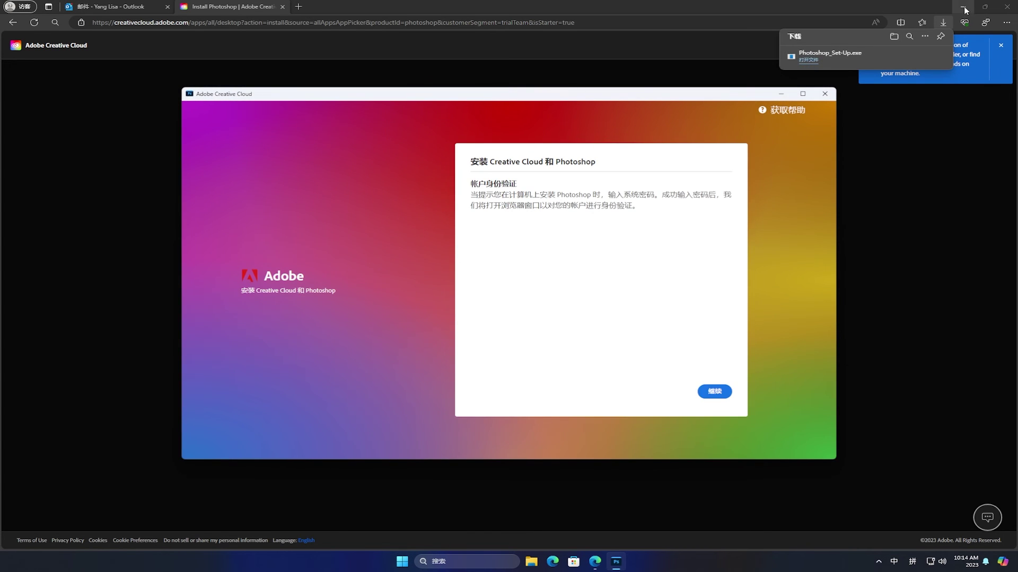
left_click(963, 6)
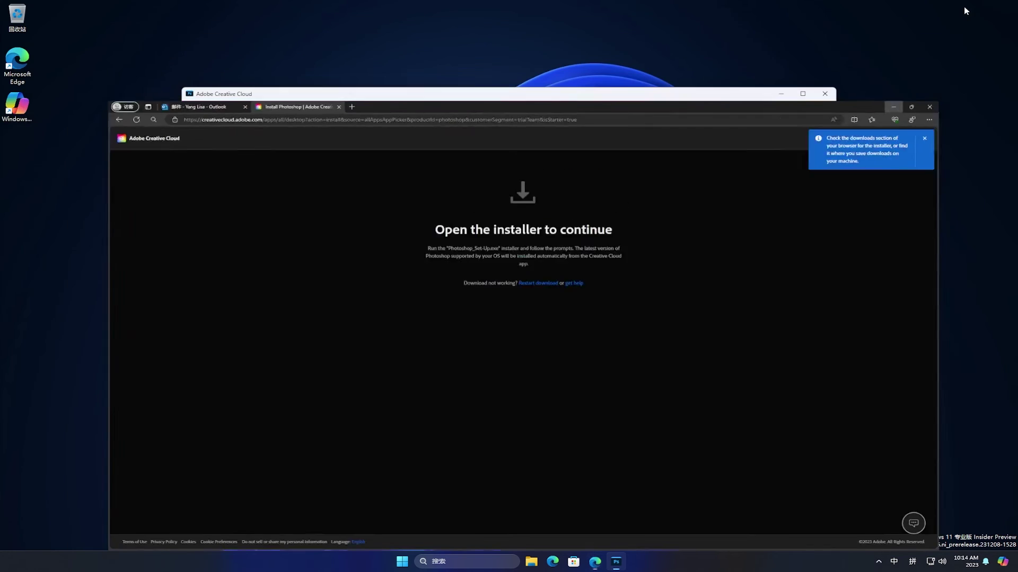
left_click(715, 391)
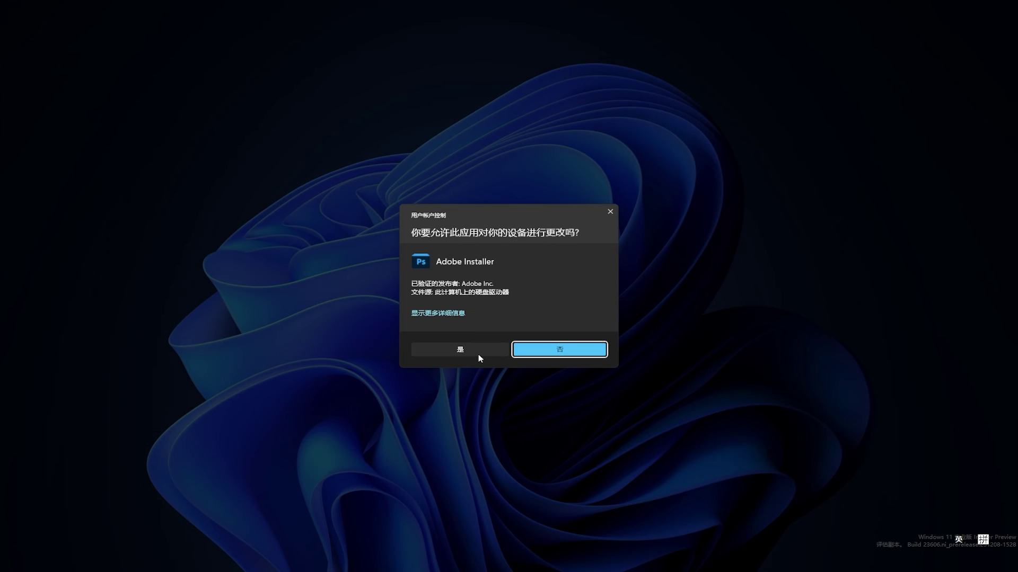
Allow the Adobe Installer and start installing Creative Cloud and Photoshop without Adobe Genuine Service.
left_click(478, 354)
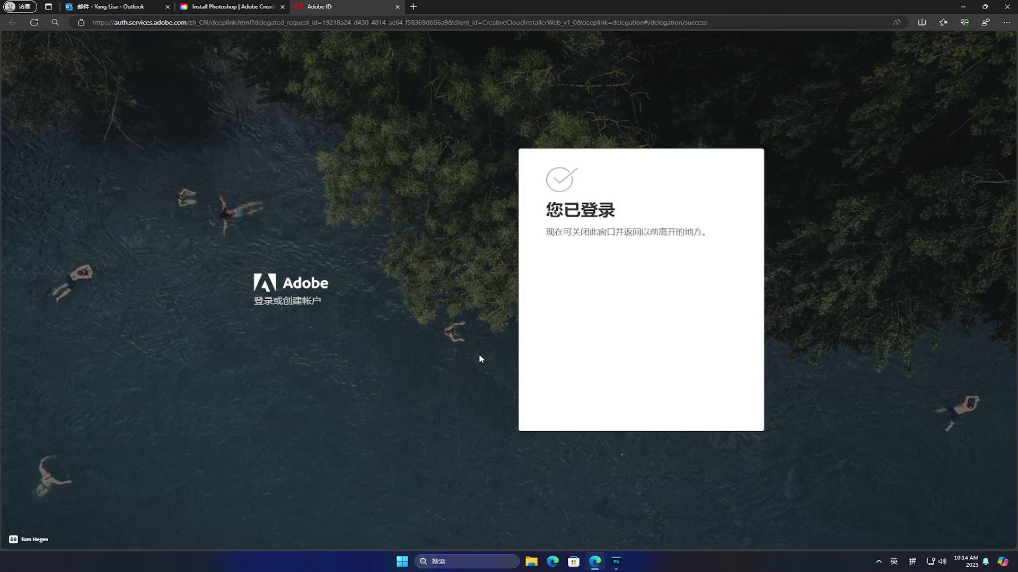
left_click(960, 7)
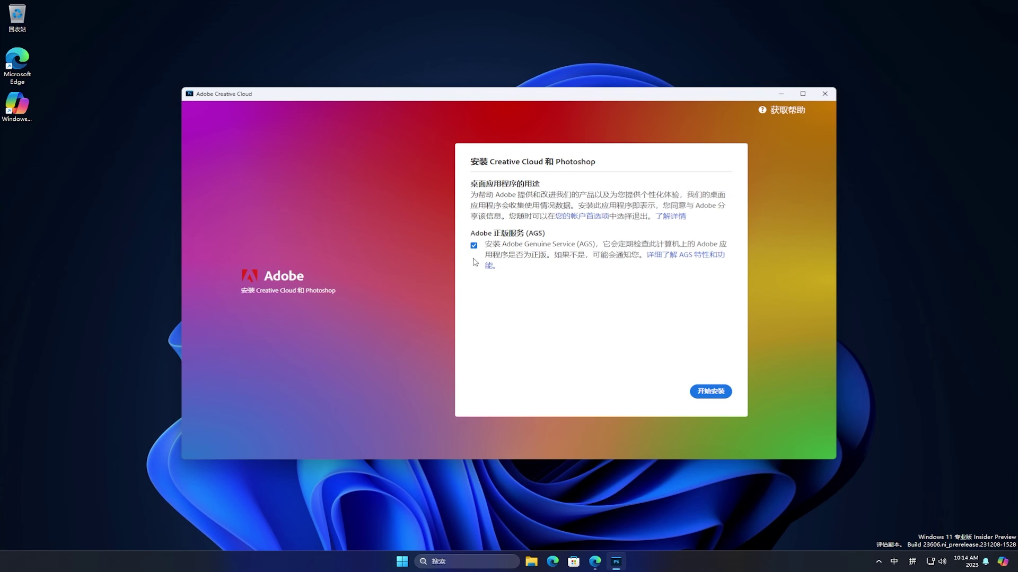
left_click(472, 246)
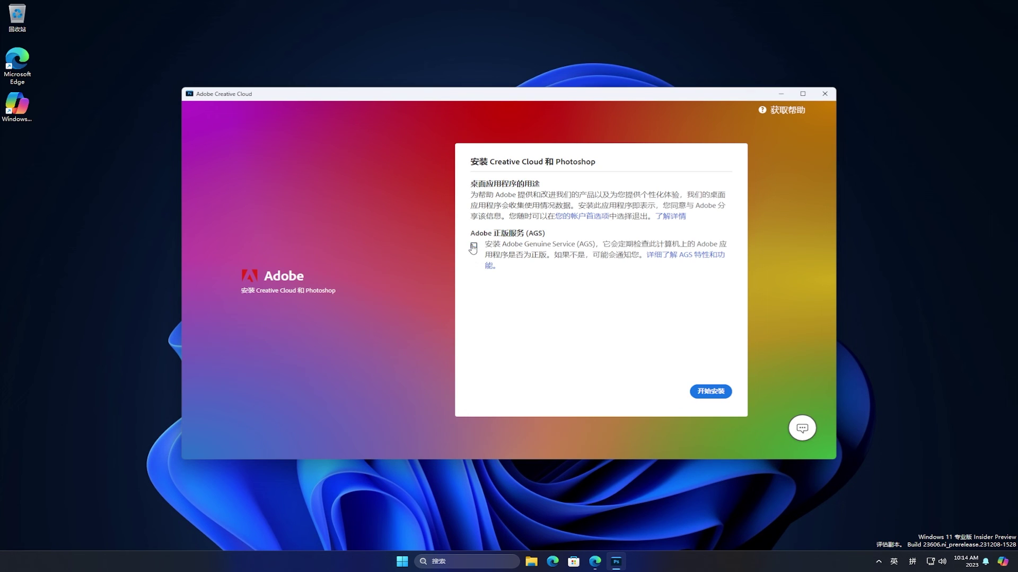
left_click(708, 392)
Choose IT specialist as the role and skip the remaining survey questions.
left_click(689, 307)
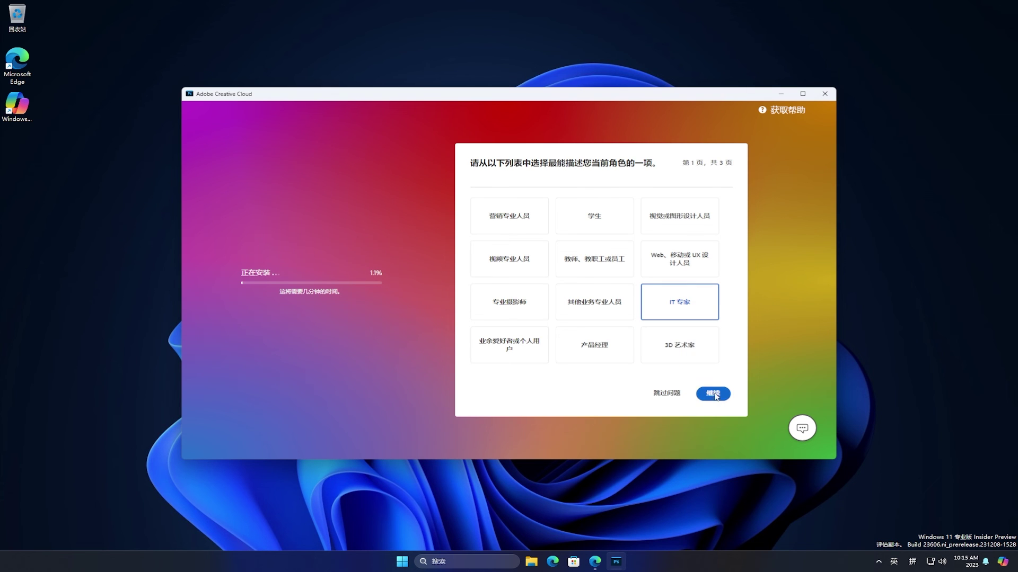
left_click(714, 394)
left_click(494, 394)
left_click(661, 398)
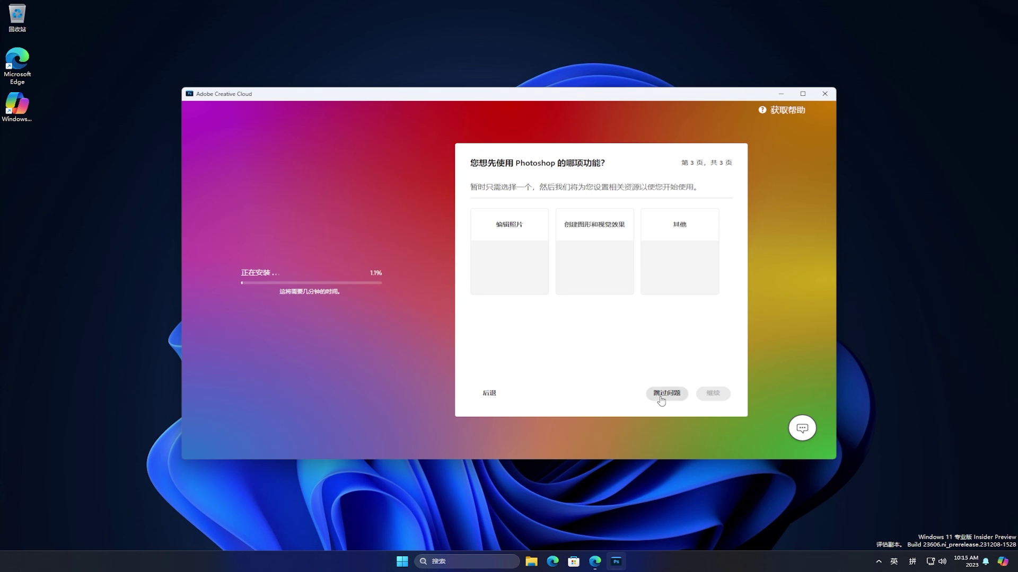
left_click(661, 399)
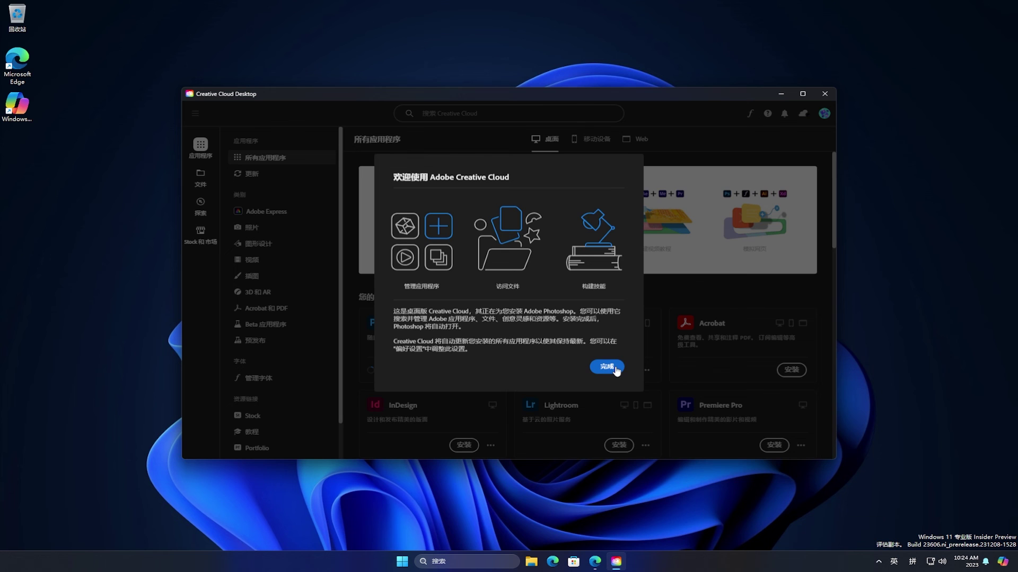
Dismiss the Creative Cloud welcome tips and Photoshop's What's New dialog once installation finishes.
left_click(607, 366)
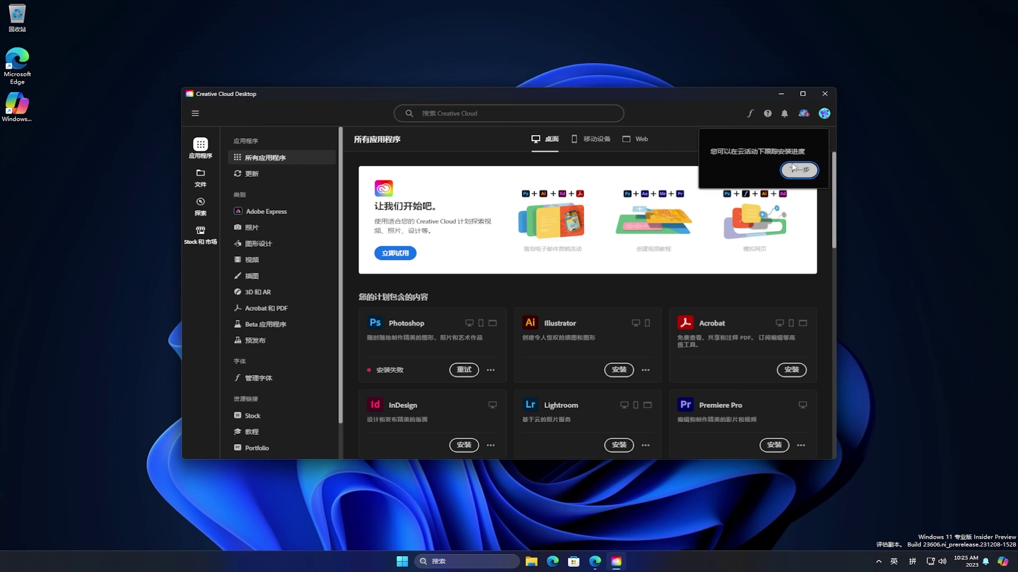
left_click(797, 192)
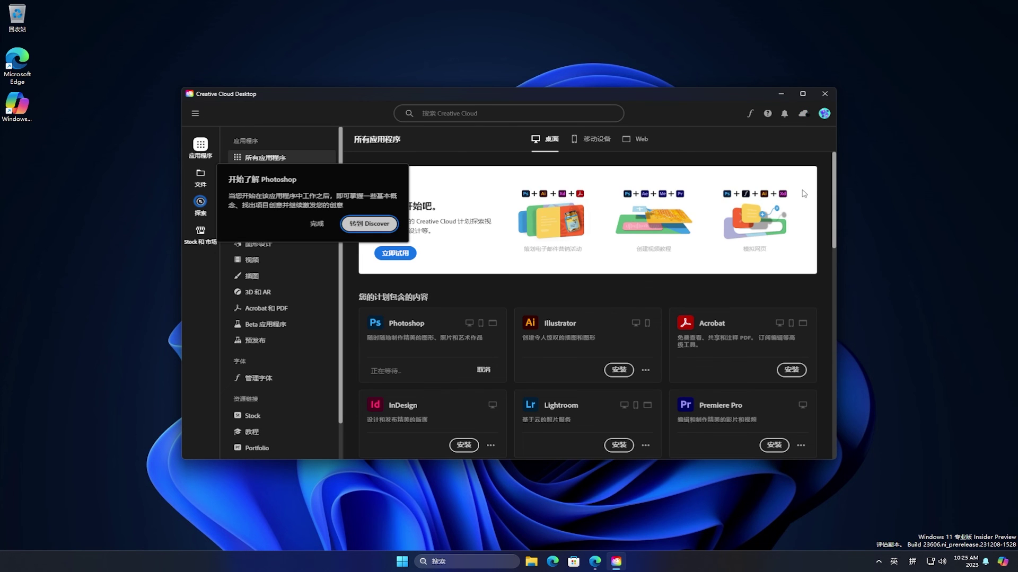
left_click(317, 224)
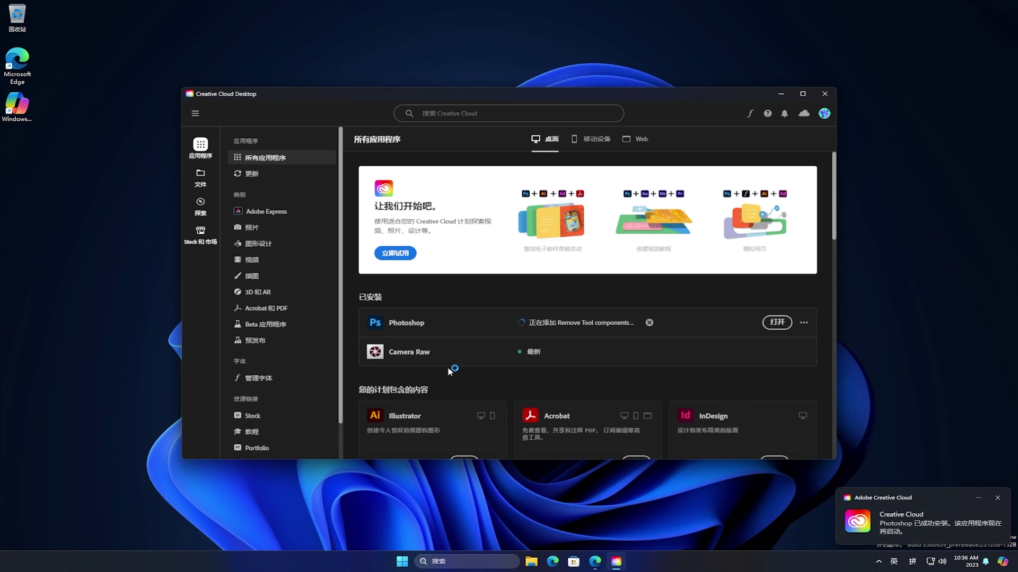
left_click(779, 96)
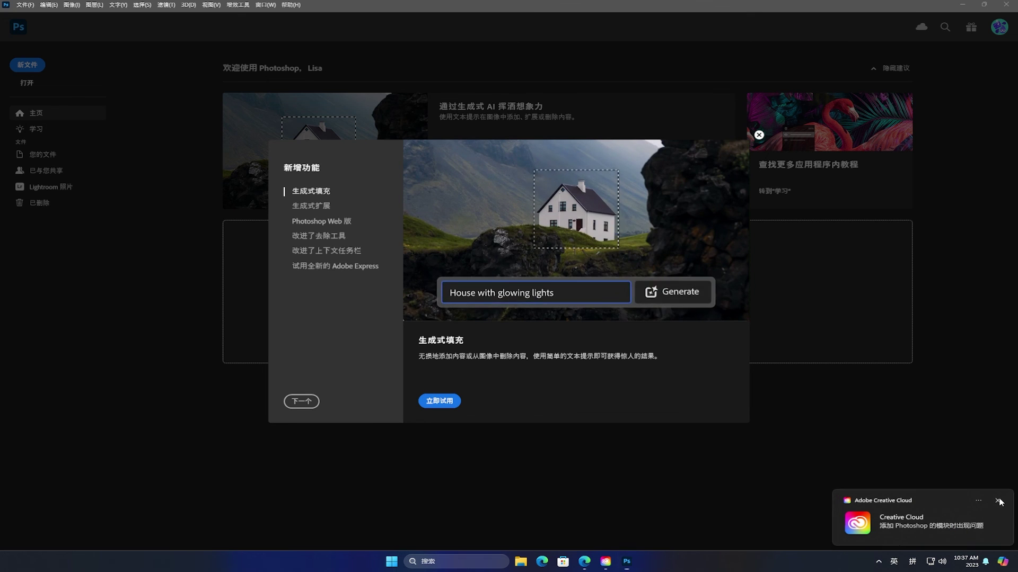
left_click(759, 135)
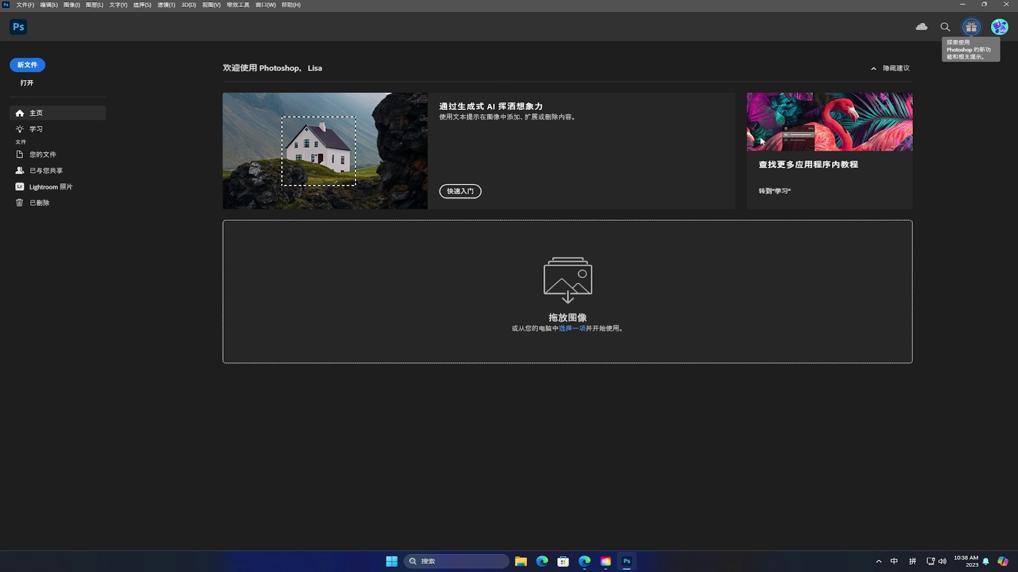